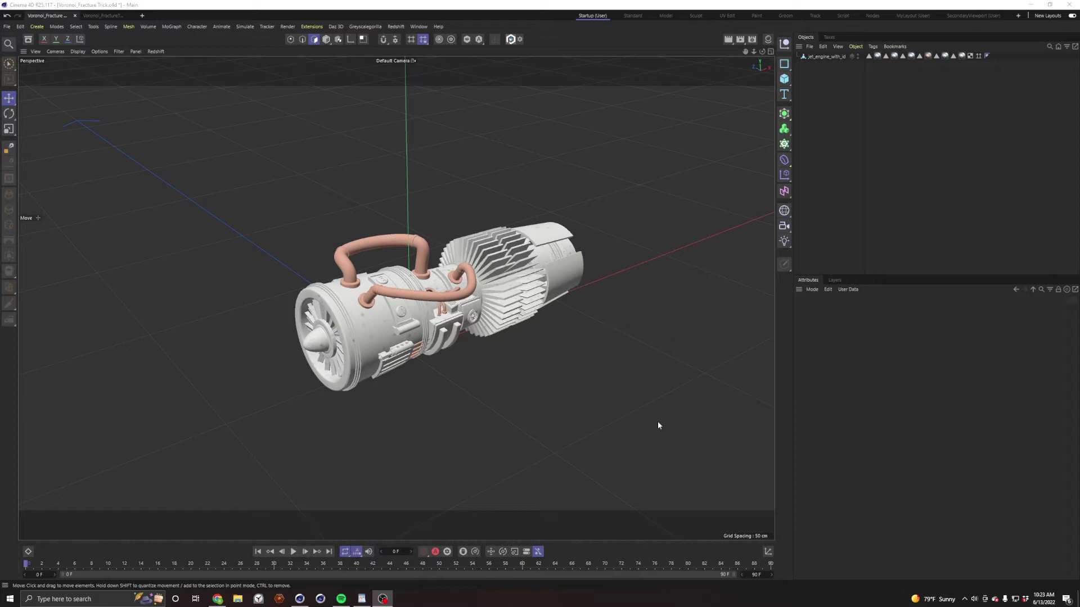
Step: Inspect the jet engine by selecting its rear band, top panel and curved pipe polygons
left_click(822, 57)
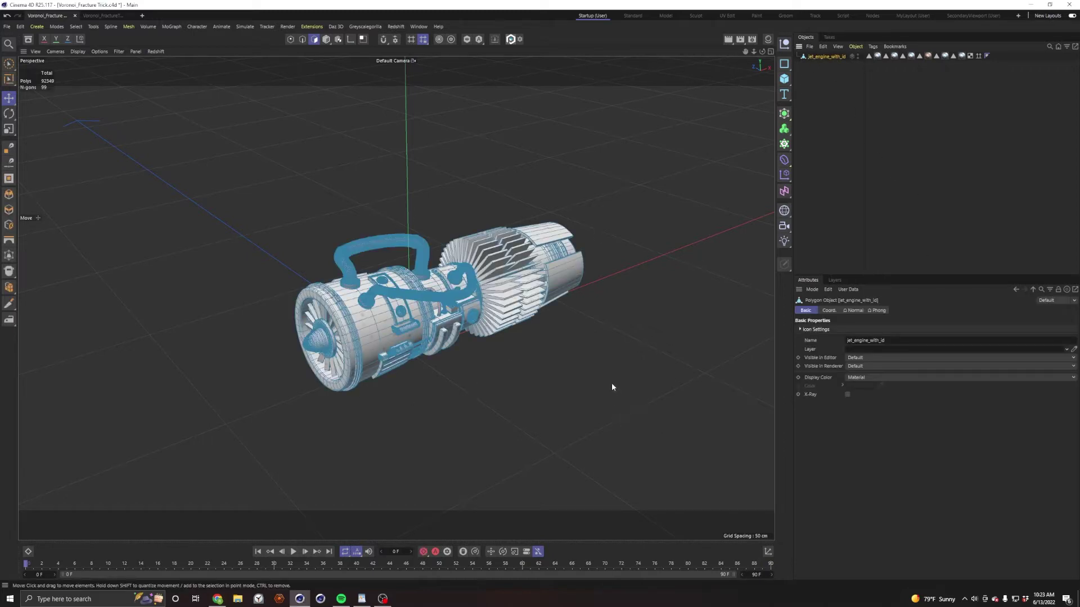
left_click(568, 285)
double_click(568, 285)
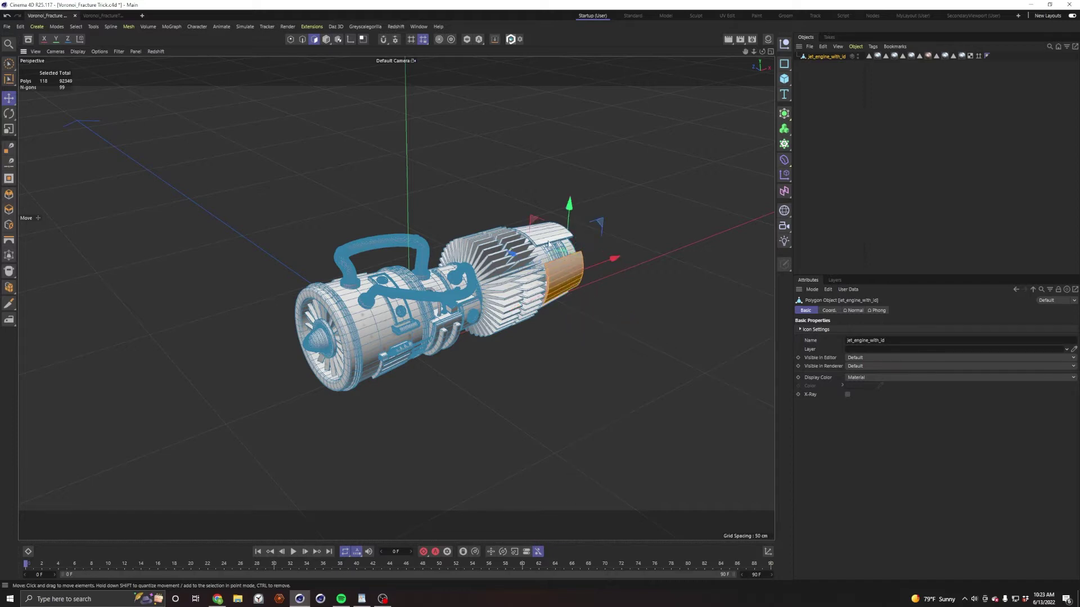
double_click(543, 232)
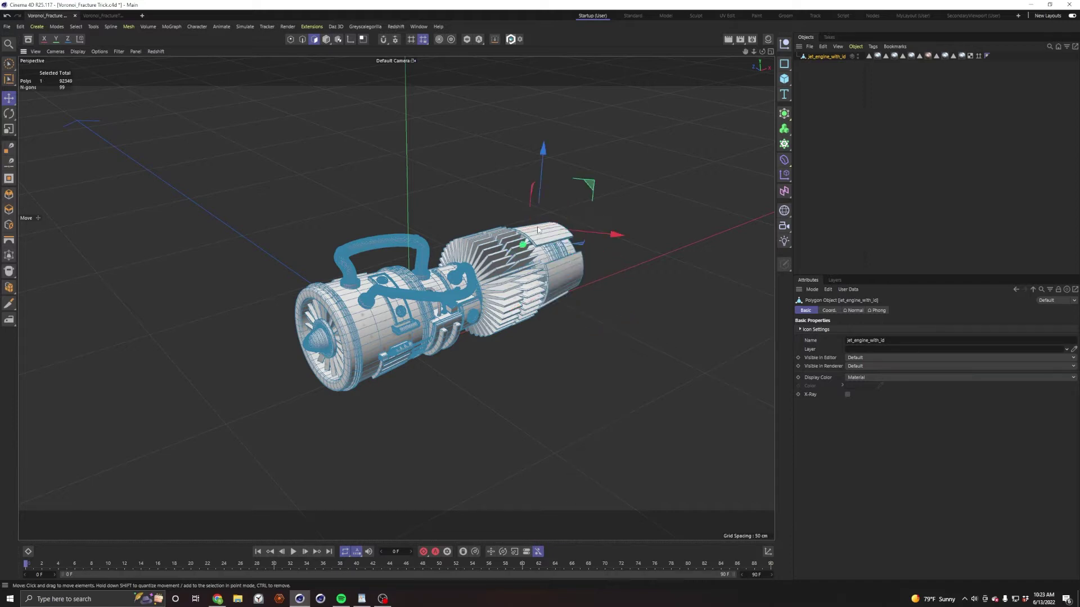
left_click(466, 300)
double_click(466, 299)
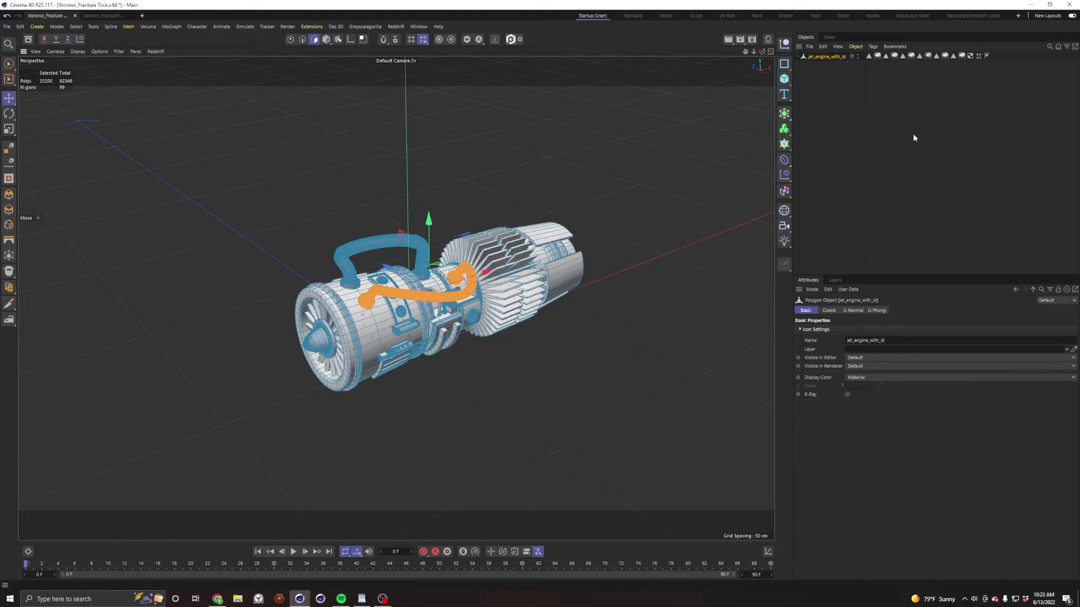
left_click(875, 128)
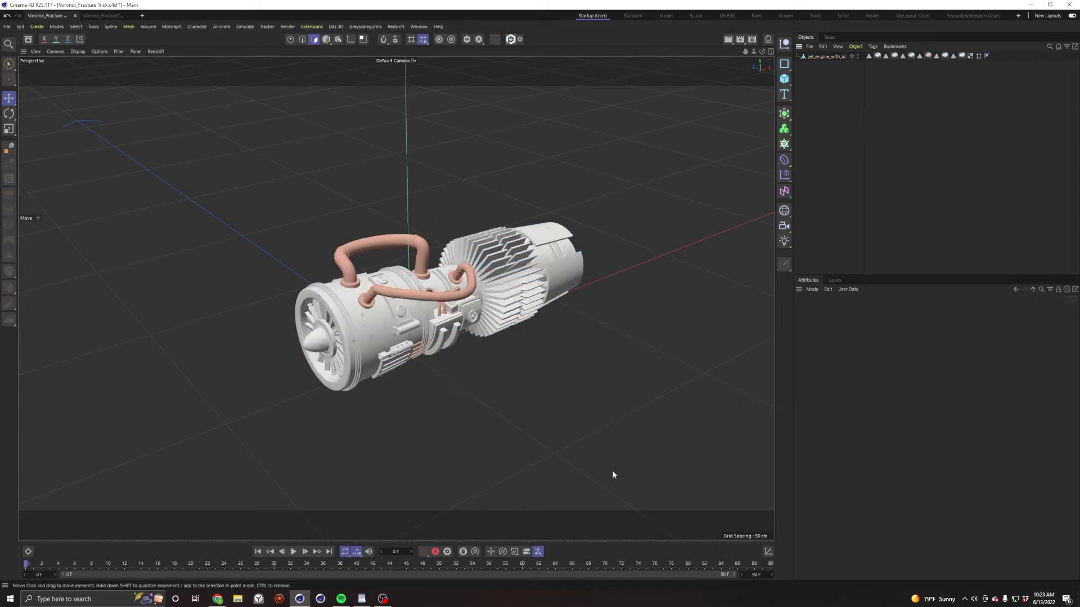
Step: Add a Voronoi Fracture and make jet_engine_with_id its child
left_click(785, 143)
left_click(861, 171)
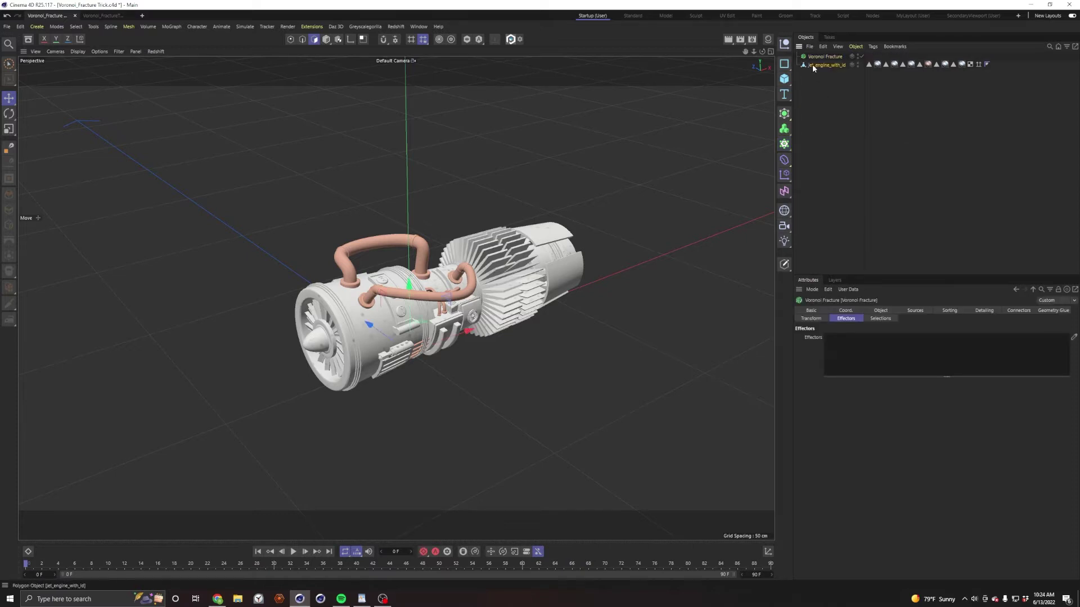
left_click_drag(812, 64, 823, 59)
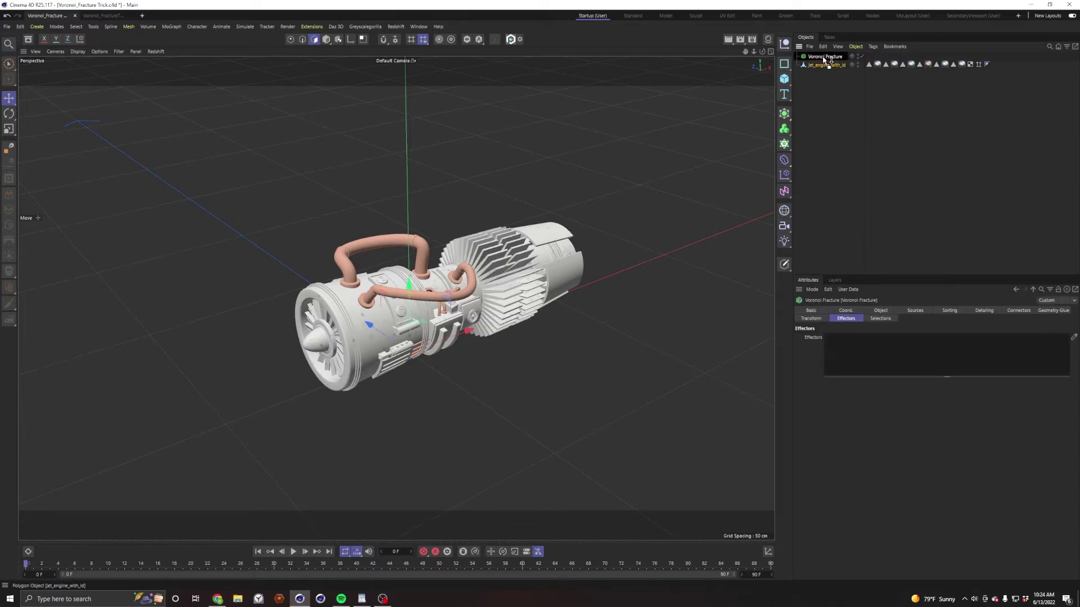
left_click(866, 194)
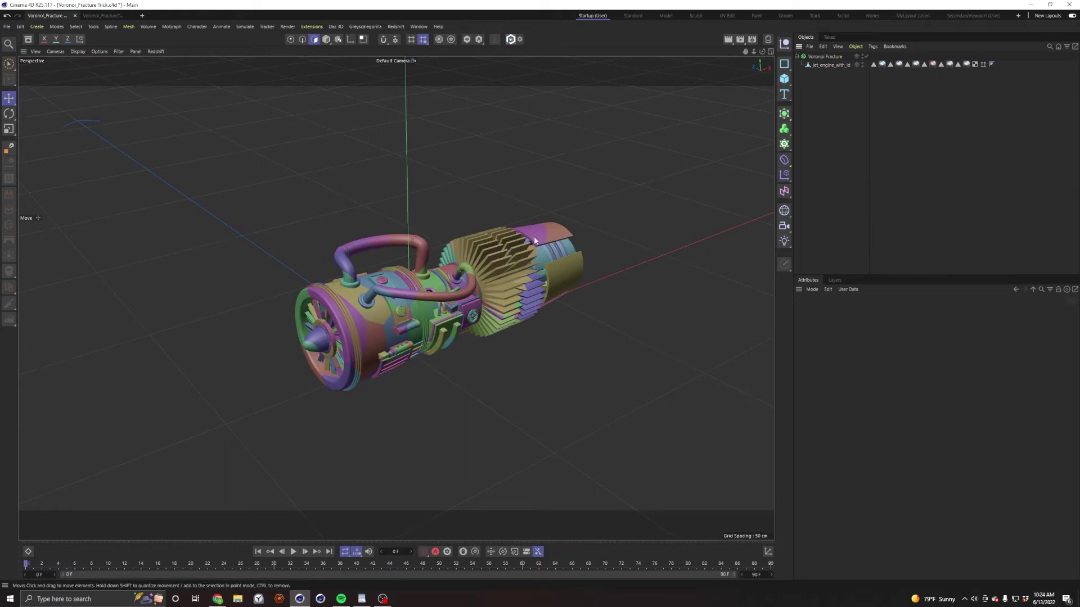
left_click(837, 57)
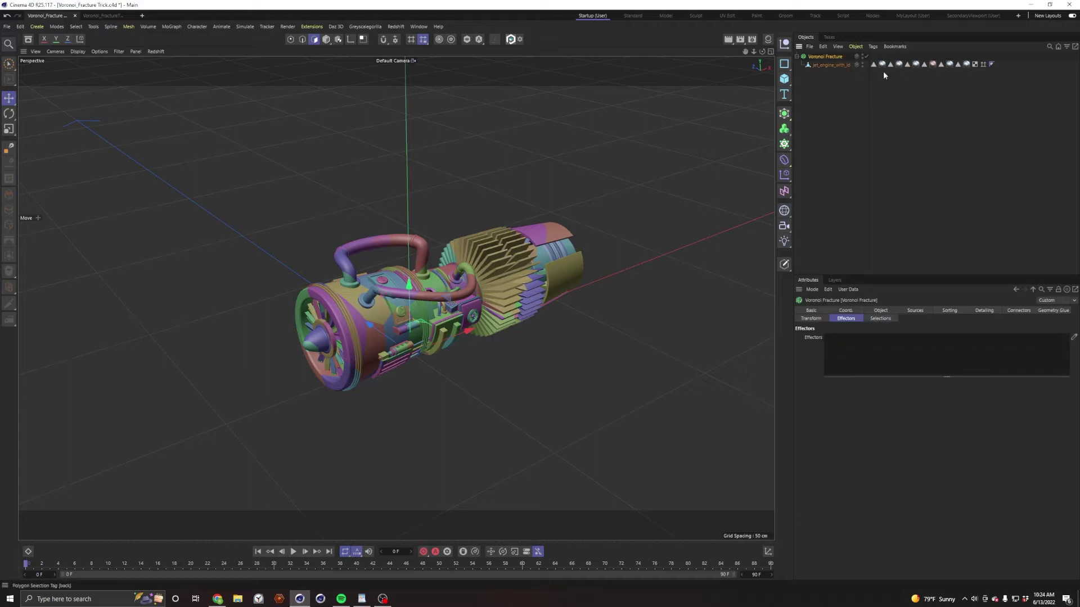
left_click(915, 311)
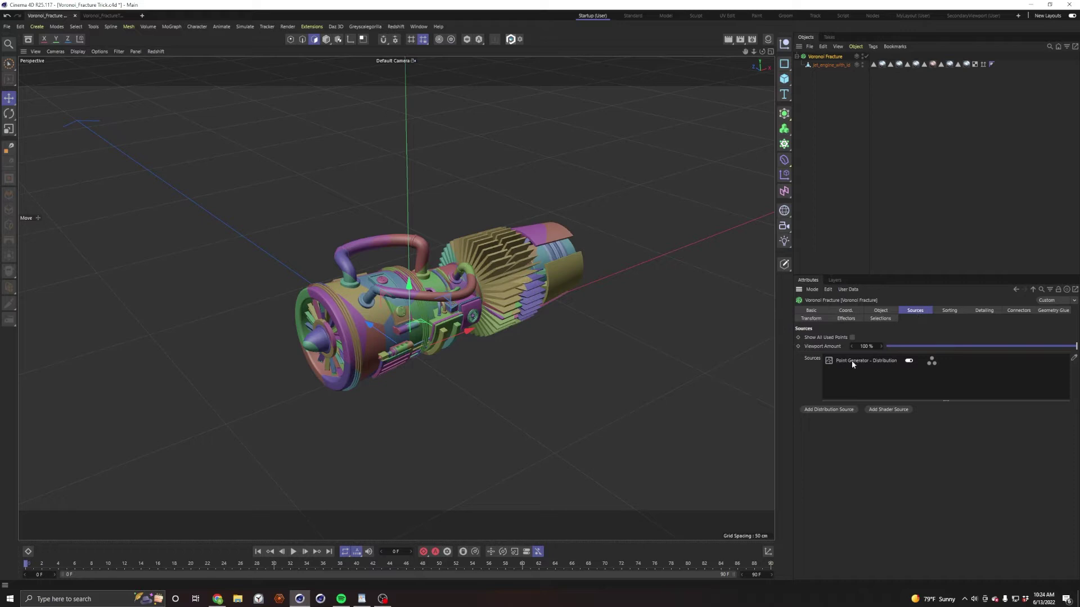
Step: Raise Point Generator - Distribution to 106 points, then disable that source
left_click(877, 361)
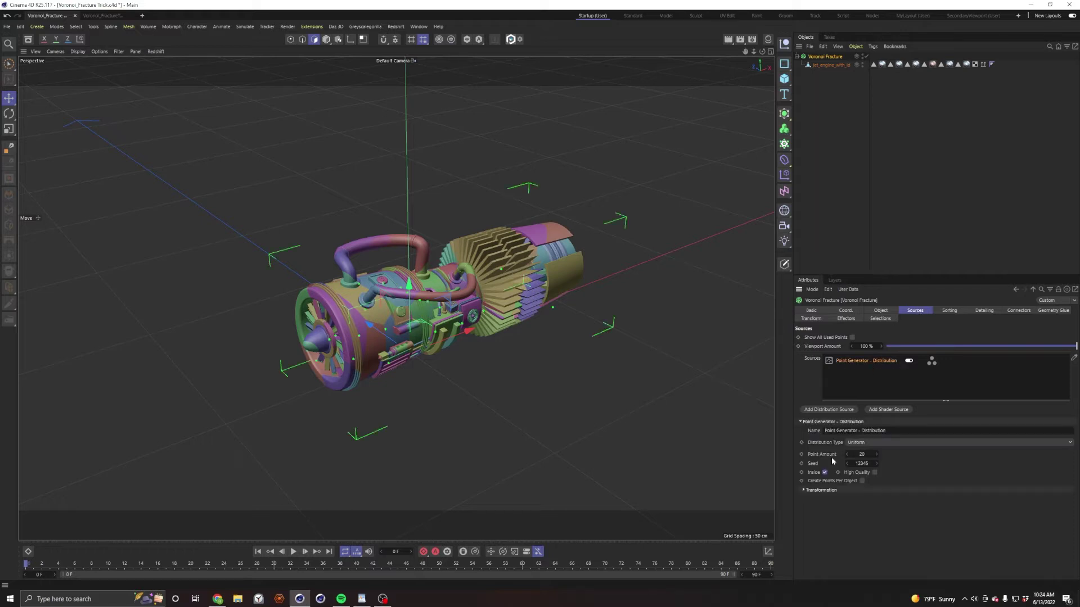
left_click_drag(858, 455, 847, 484)
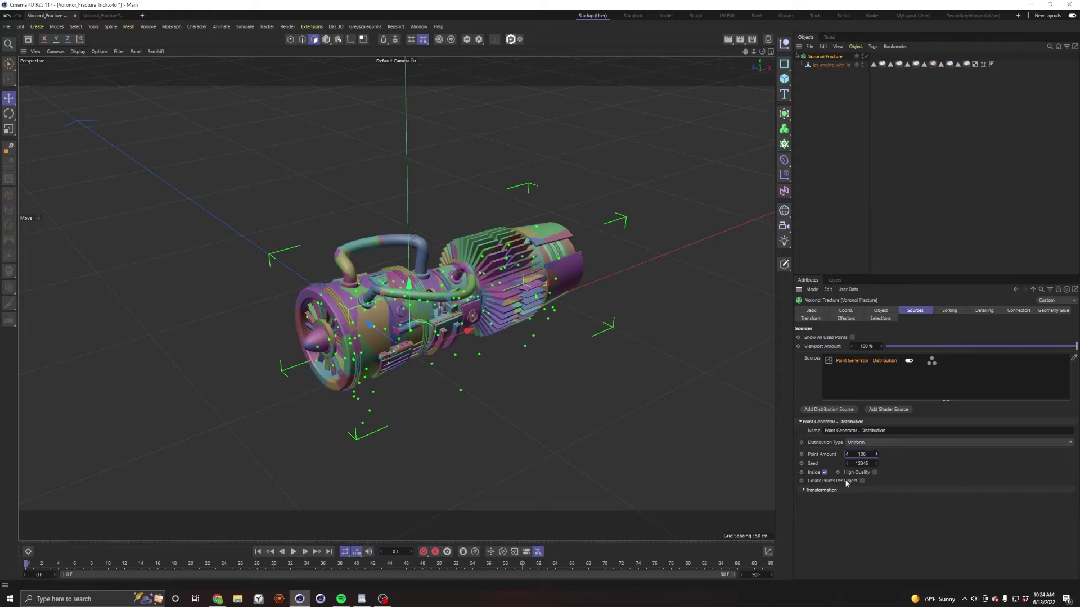
left_click(910, 362)
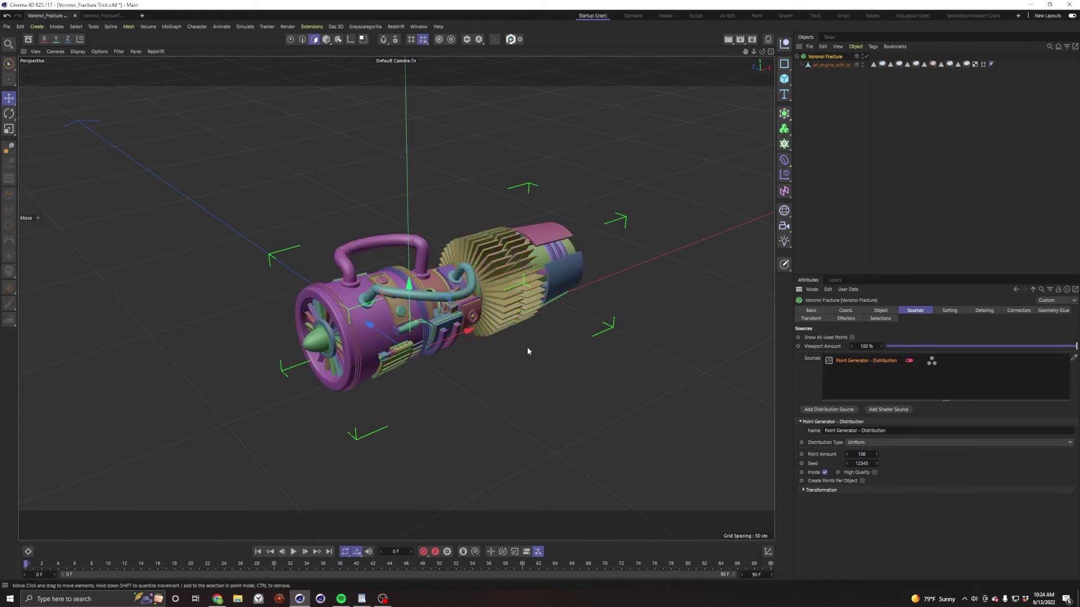
mouse_move(454, 319)
left_mouse_down("alt")
mouse_move(479, 301)
mouse_move(461, 327)
left_mouse_up("alt")
scroll(487, 327, "up", 6)
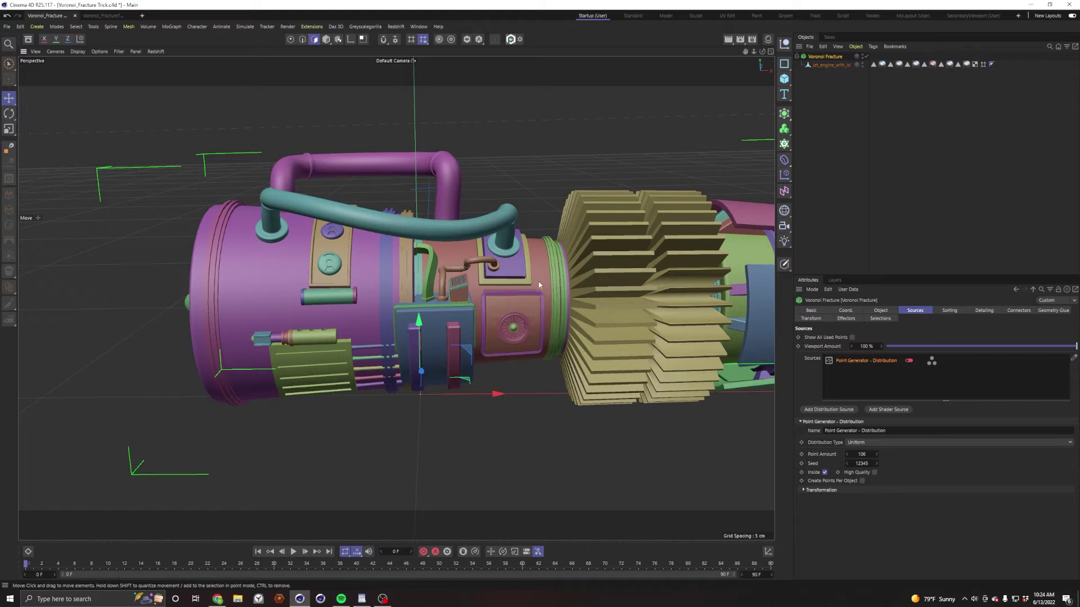
left_click_drag(538, 284, 621, 194, "alt")
scroll(595, 293, "down", 3)
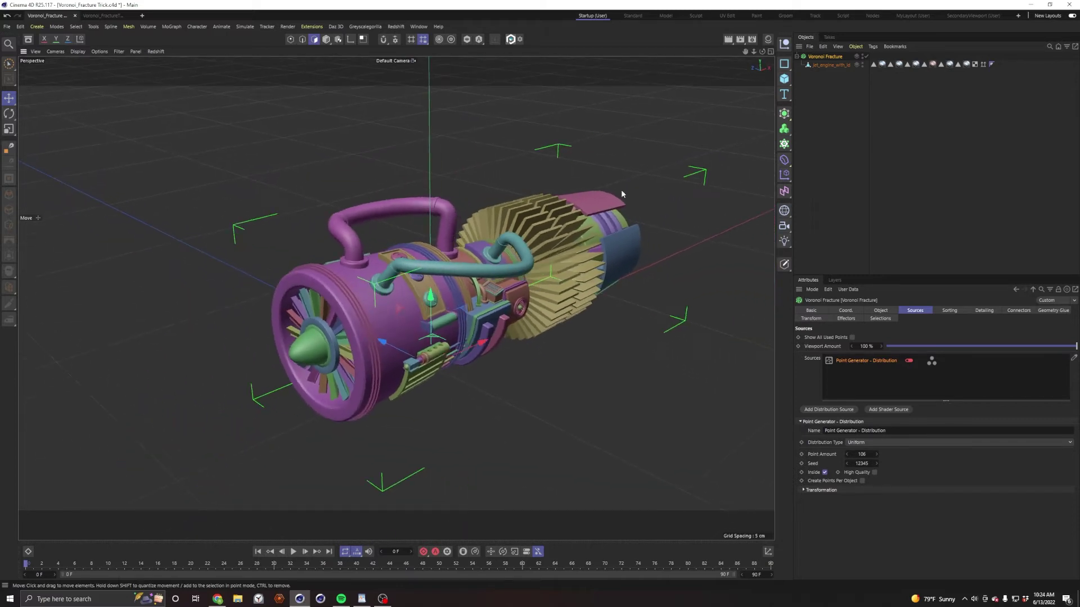
left_click(828, 207)
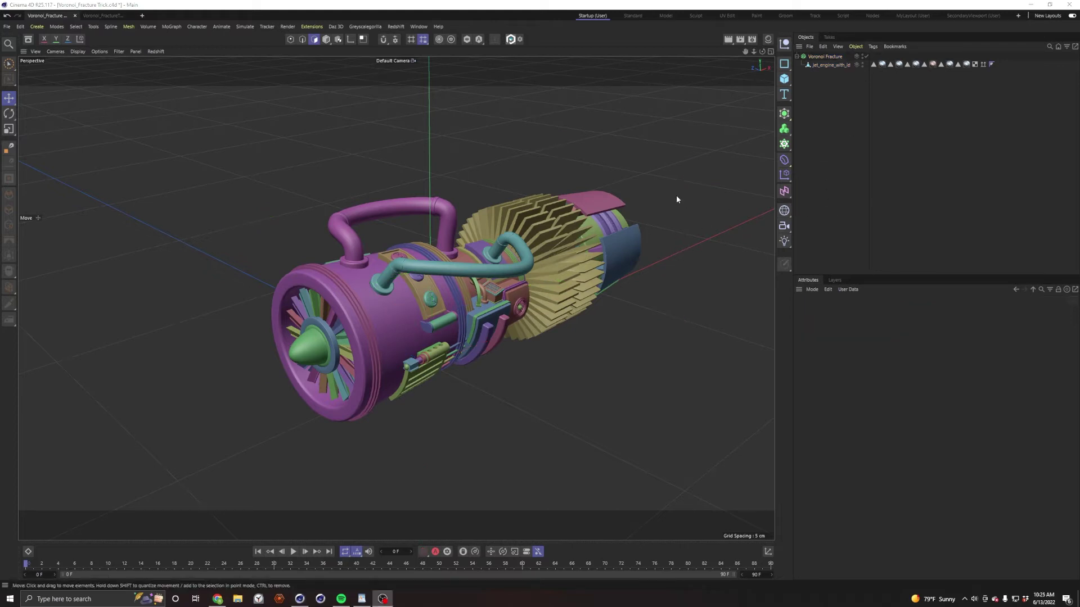
Step: Add a Plain effector with a Linear Field
left_click(783, 175)
left_click(815, 187)
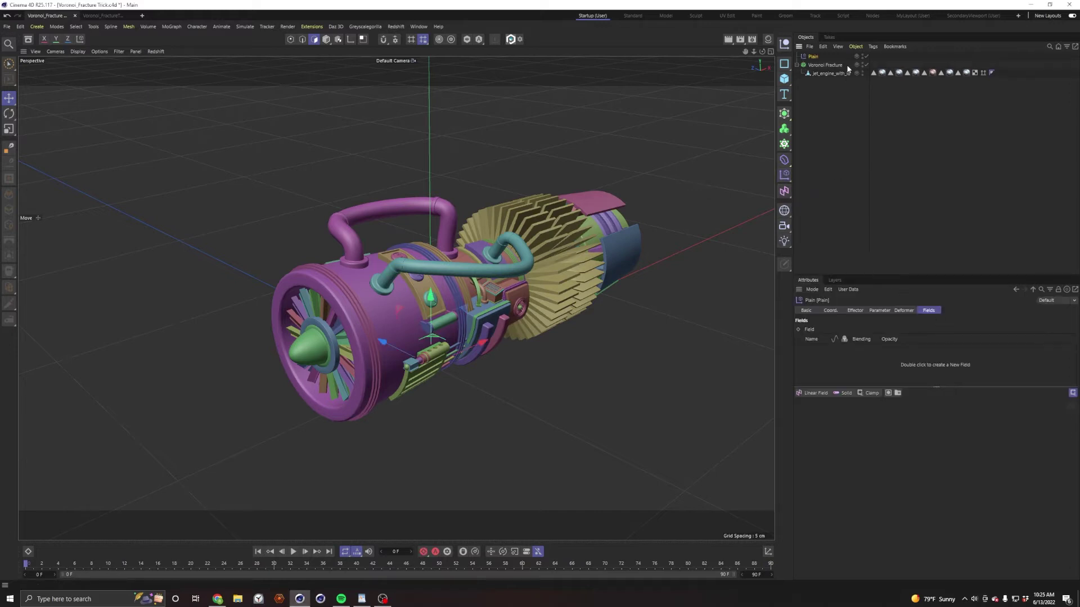
left_click(815, 393)
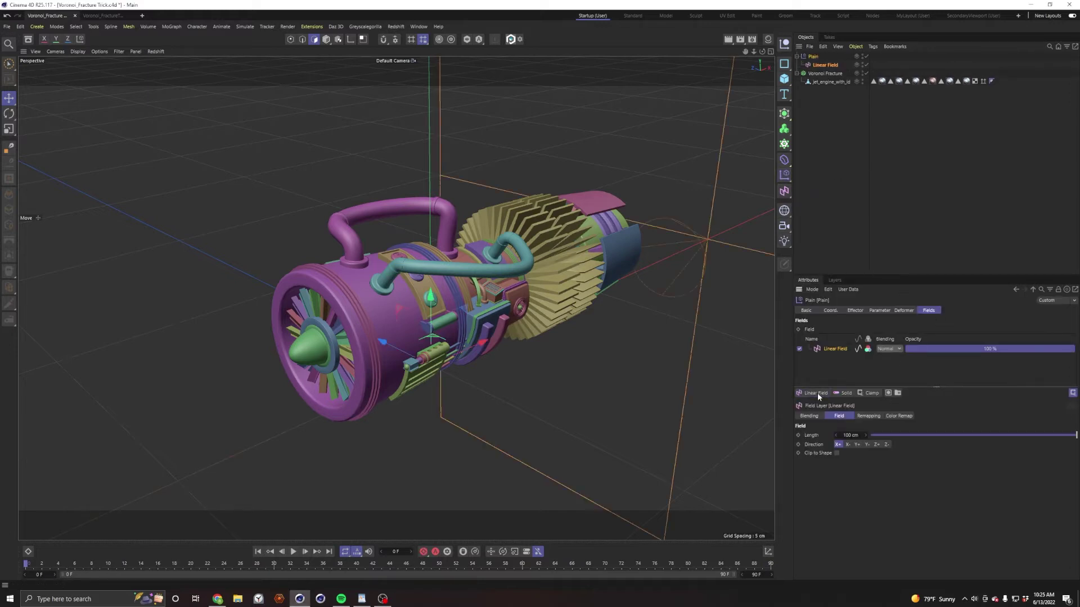
scroll(639, 298, "down", 5)
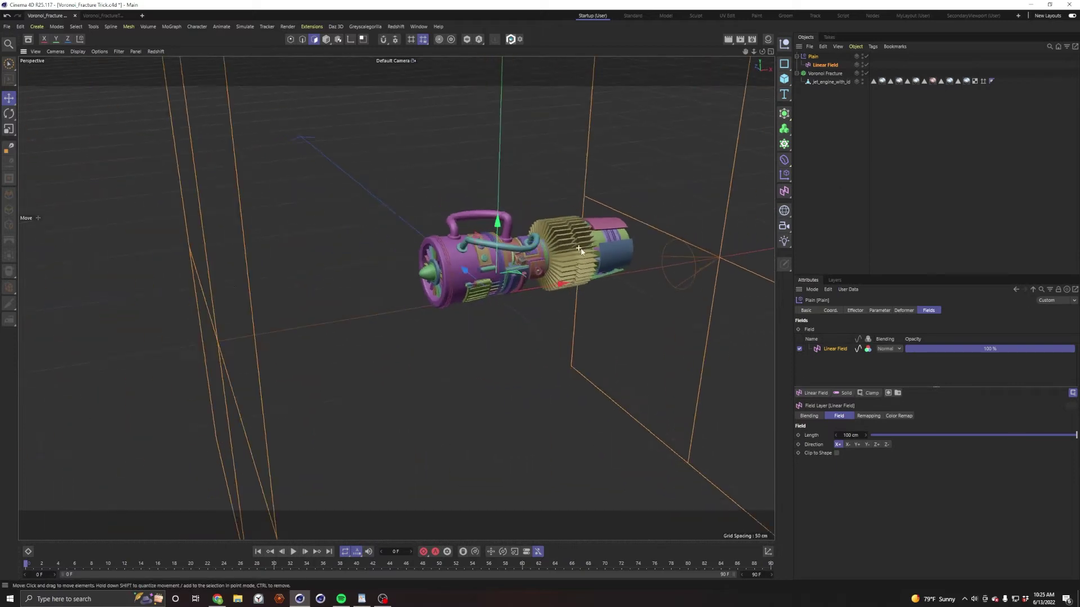
scroll(579, 249, "down", 2)
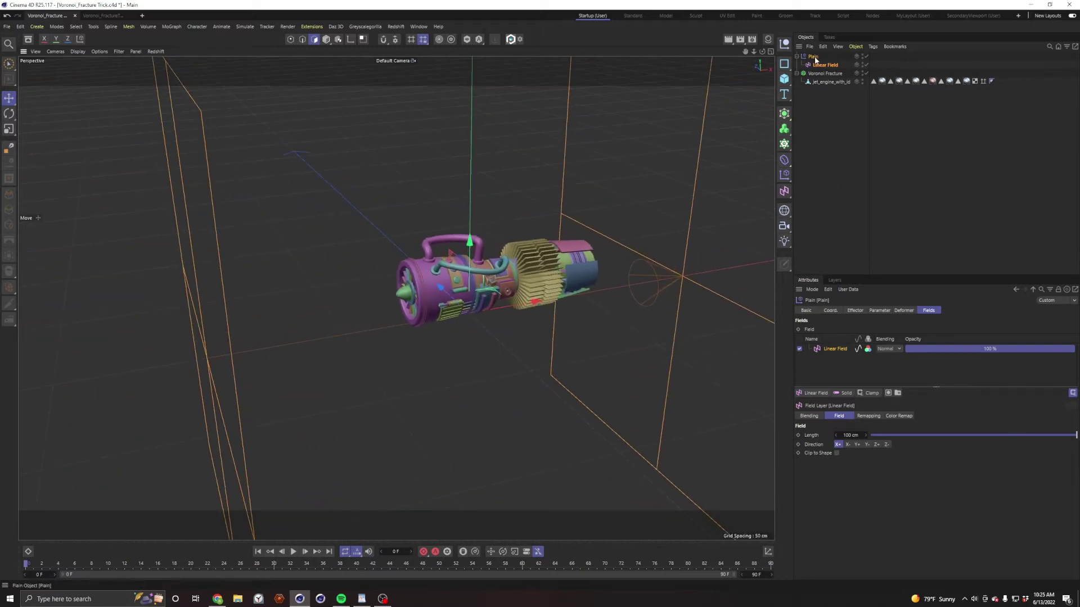
Step: Add the Plain effector to the Voronoi Fracture's Effectors list
left_click(825, 73)
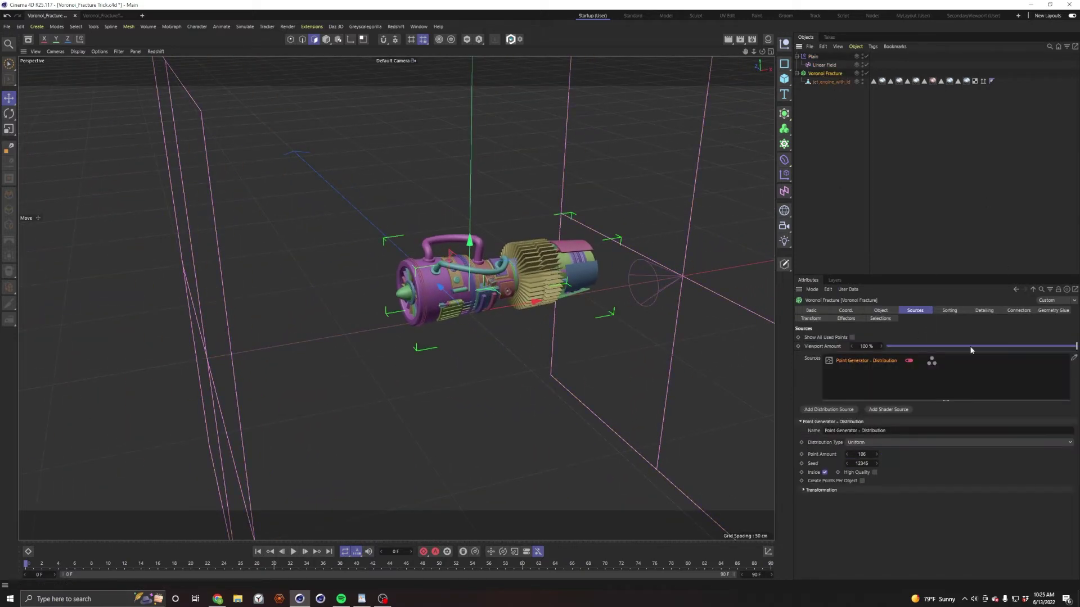
left_click(845, 319)
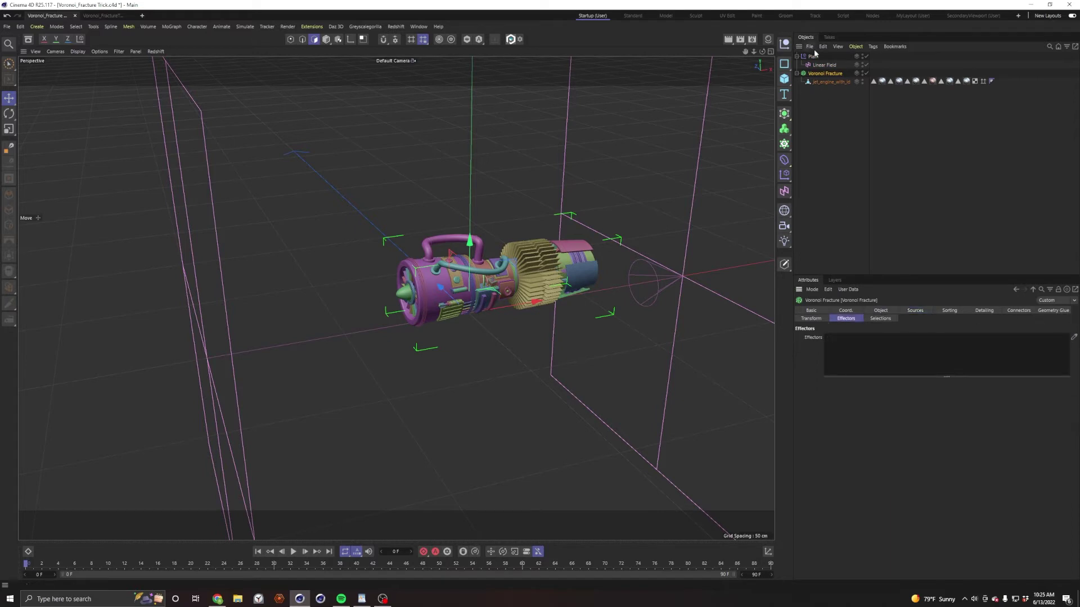
left_click_drag(813, 57, 903, 356)
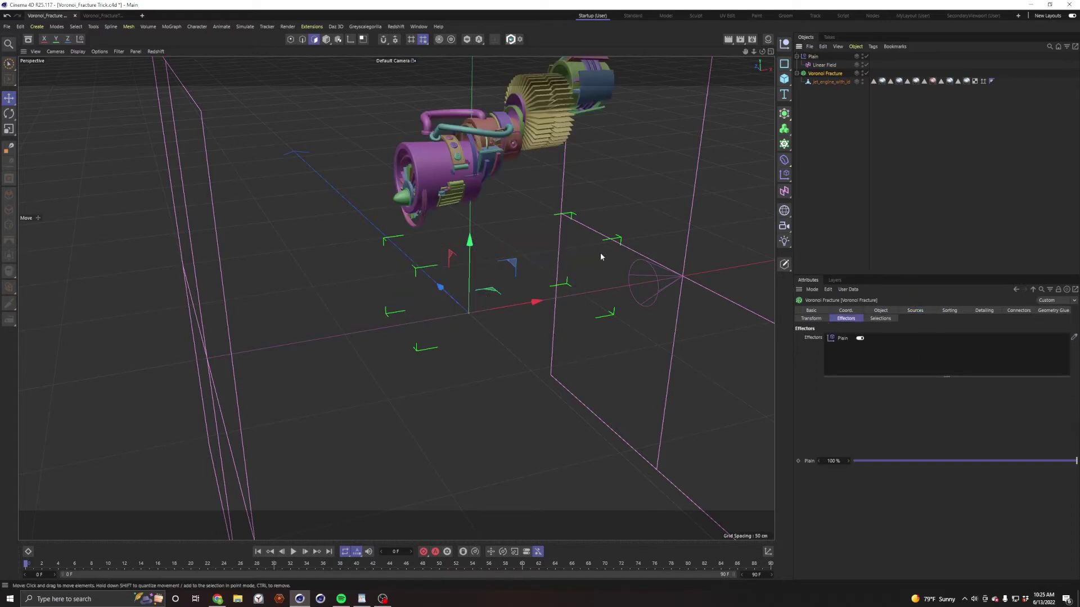
left_click(813, 57)
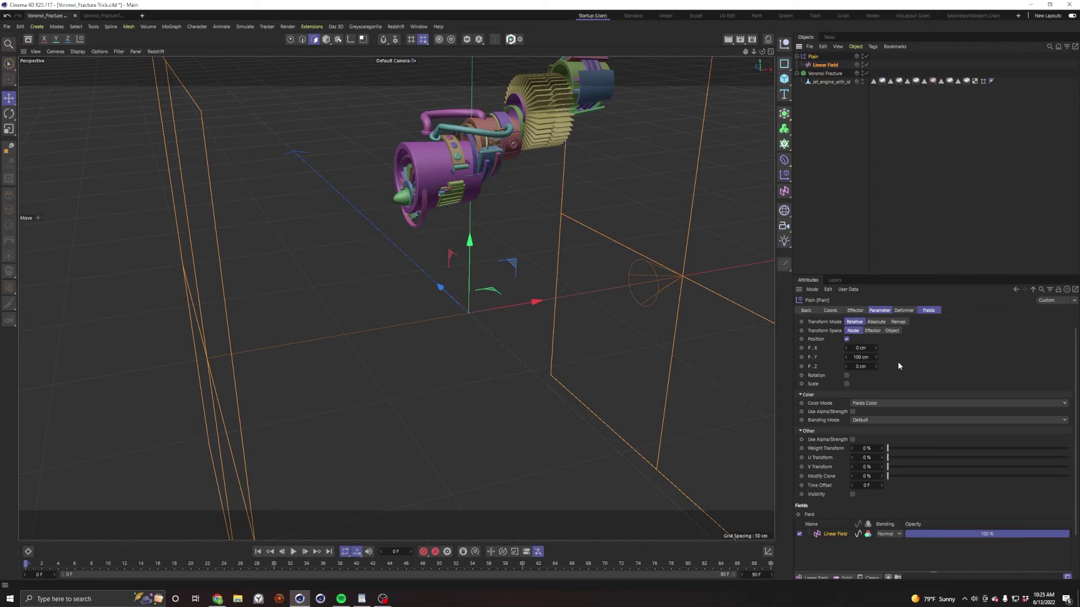
Step: Set the Plain effector's P.Y to 0 cm and P.X to 118 cm
left_click(860, 357)
type("0")
key("Return")
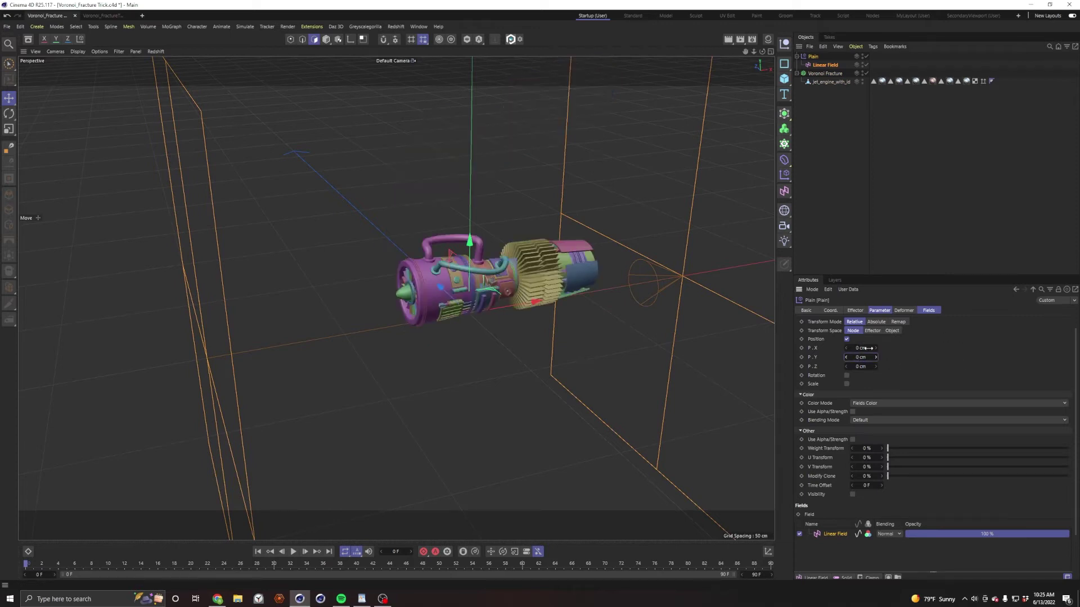
left_click_drag(866, 349, 932, 348)
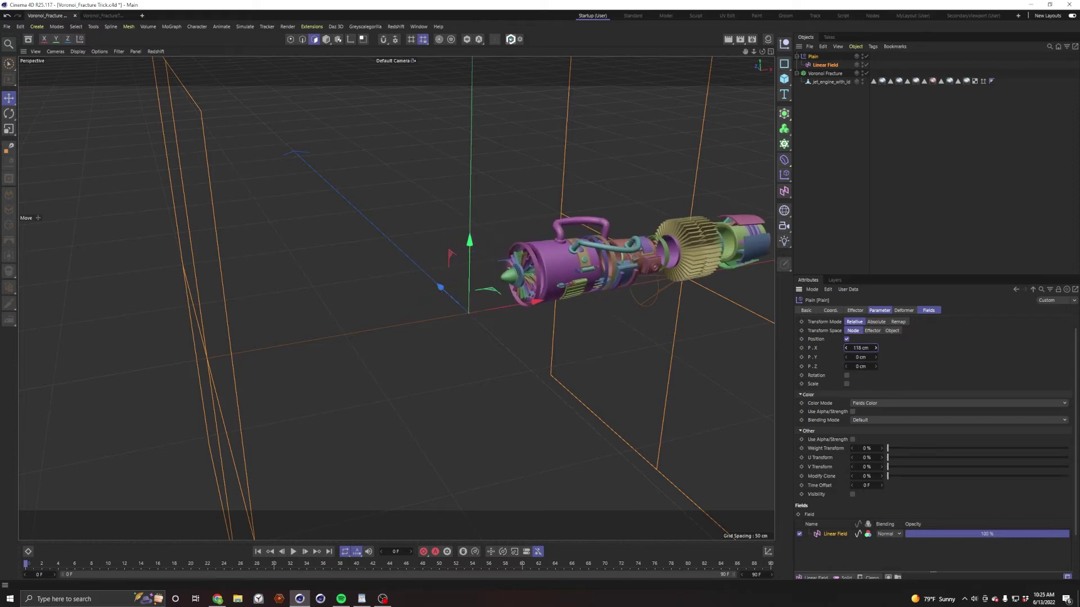
Step: Move the Linear Field left of the engine and shorten it to about 53.6 cm
left_click(824, 65)
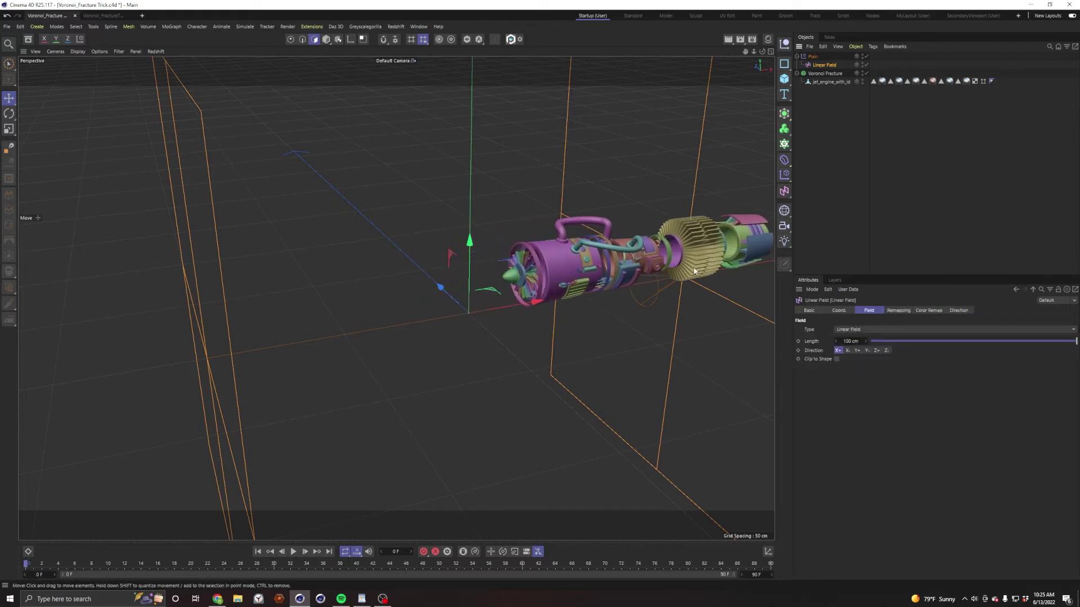
left_click_drag(682, 275, 362, 338)
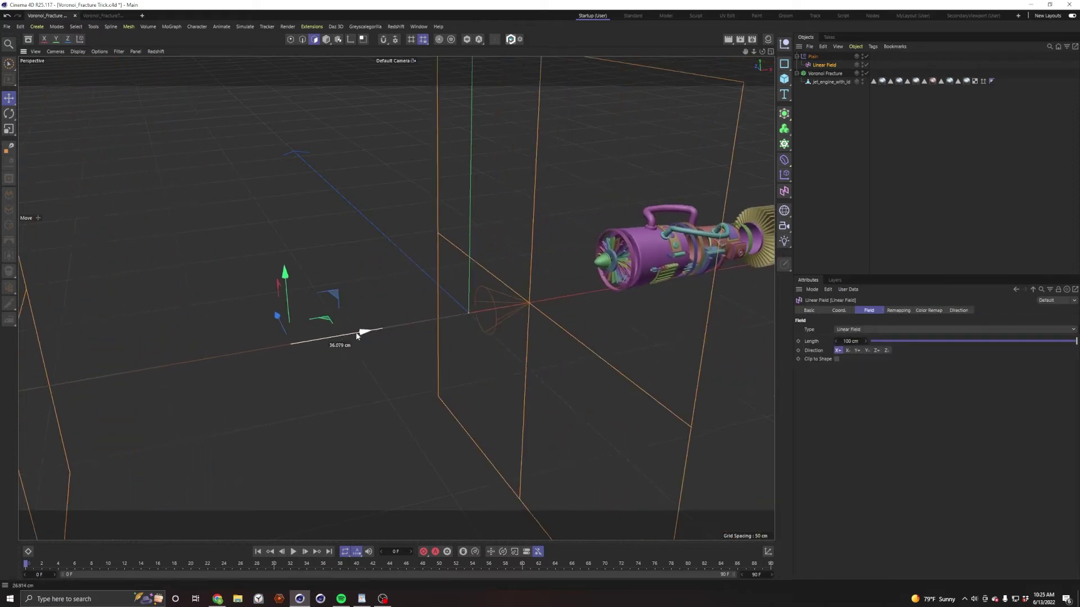
left_click(326, 39)
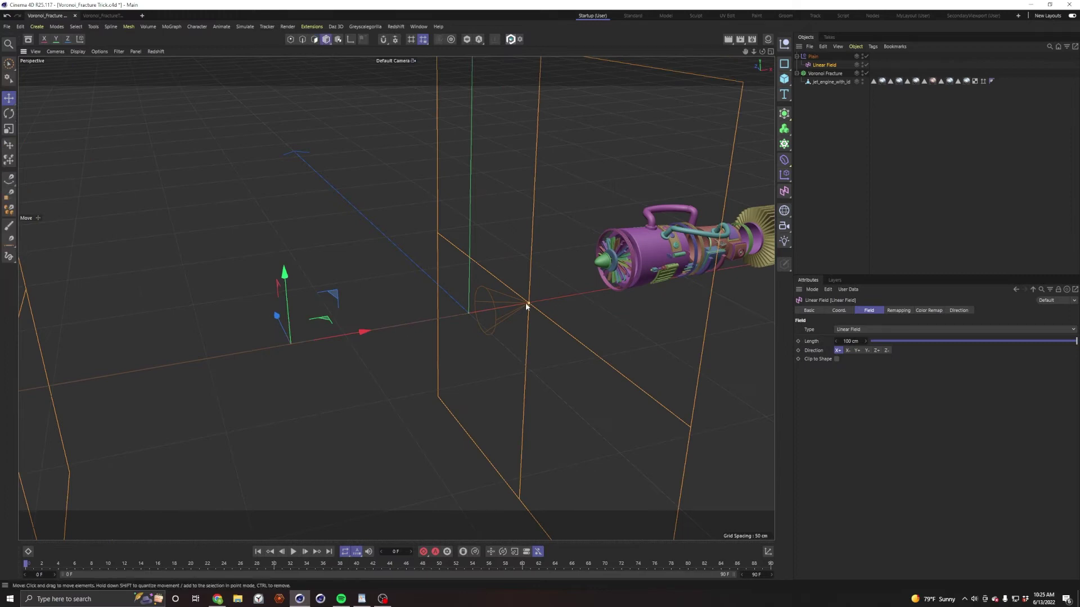
left_click_drag(527, 304, 615, 309)
Step: Enable Scale on the Plain effector with Uniform and Absolute Scale at -1
left_click(813, 57)
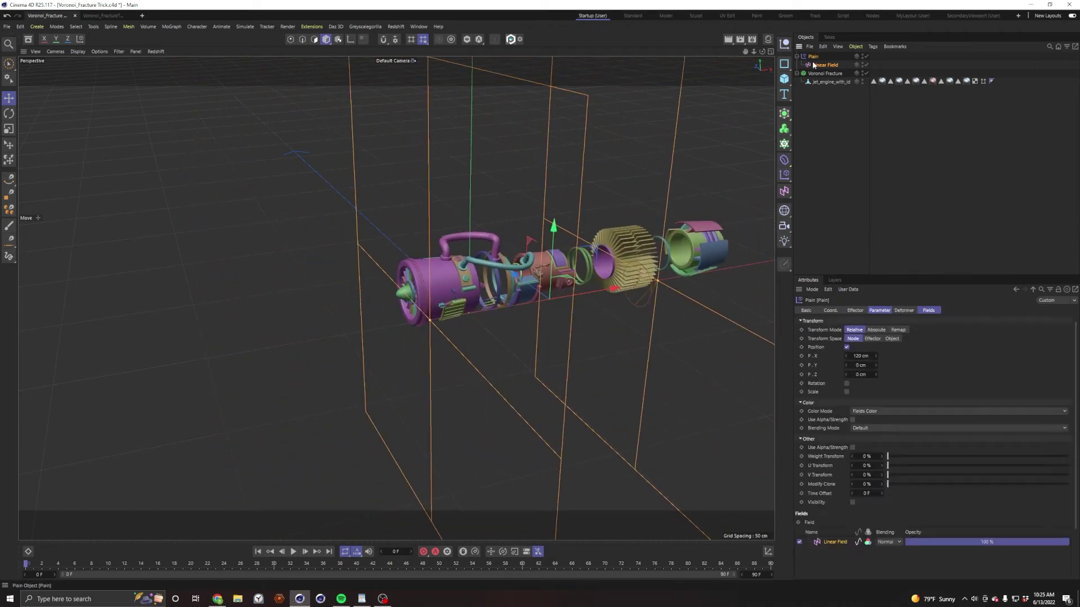
left_click(846, 392)
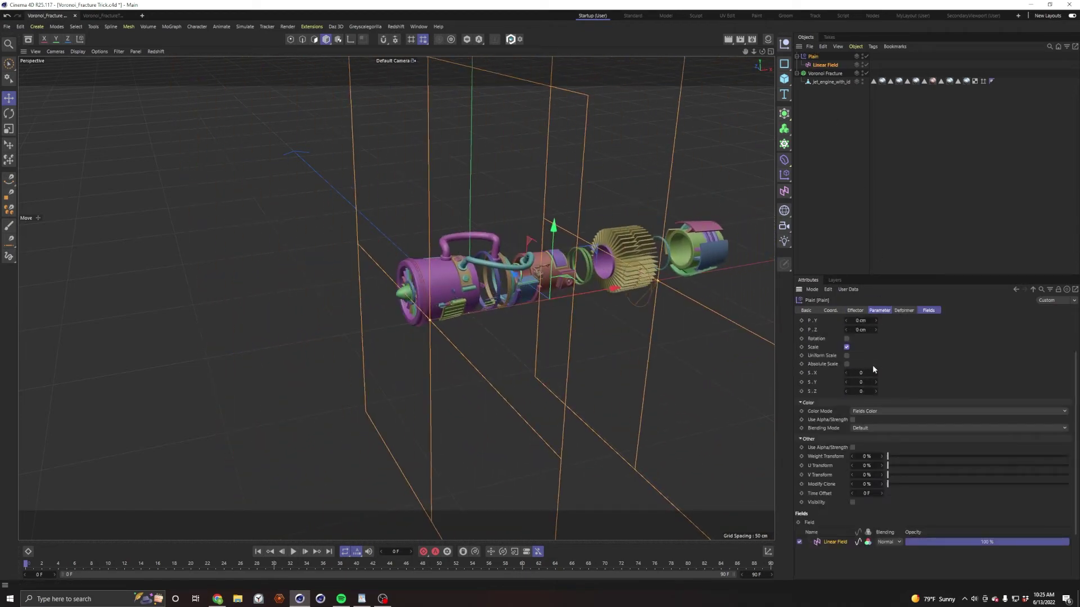
left_click(846, 356)
left_click(846, 364)
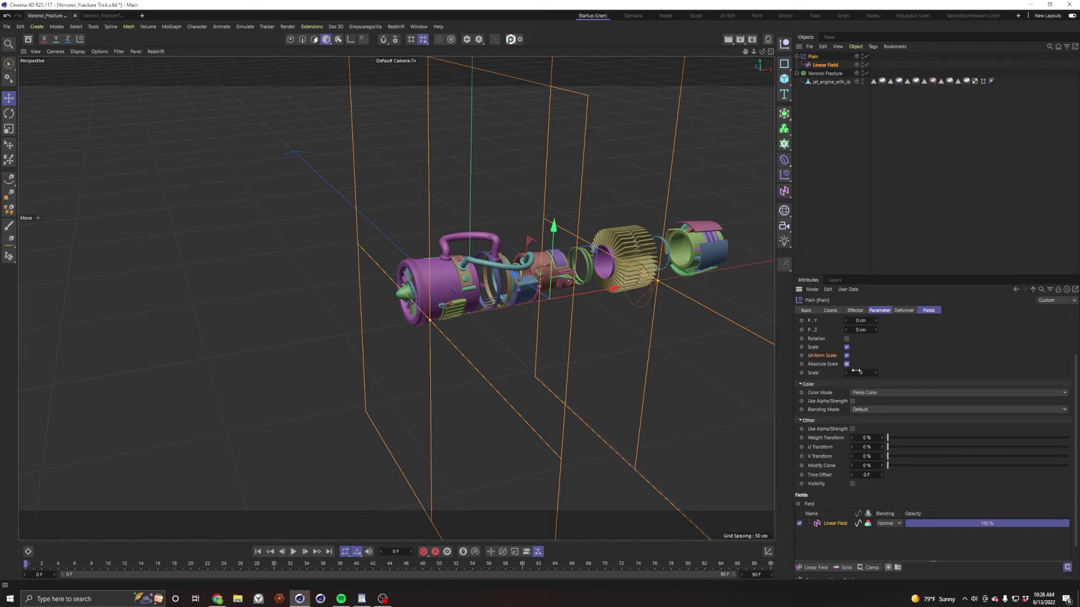
left_click(860, 373)
type("-1")
key("Return")
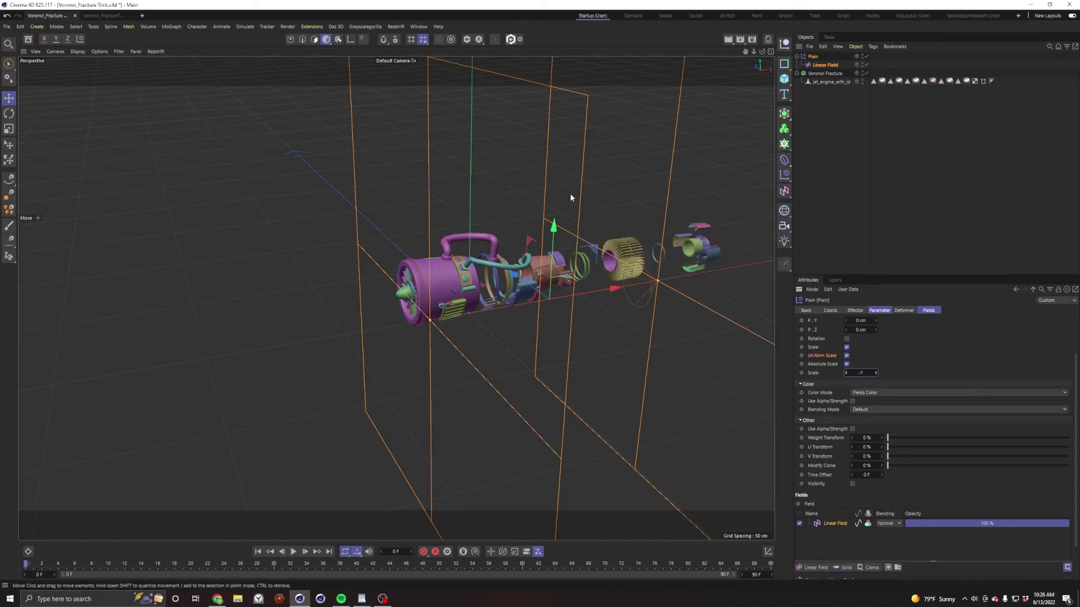
Step: Slide the Plain effector along X and switch off Uniform Scale
left_click_drag(566, 290, 540, 380)
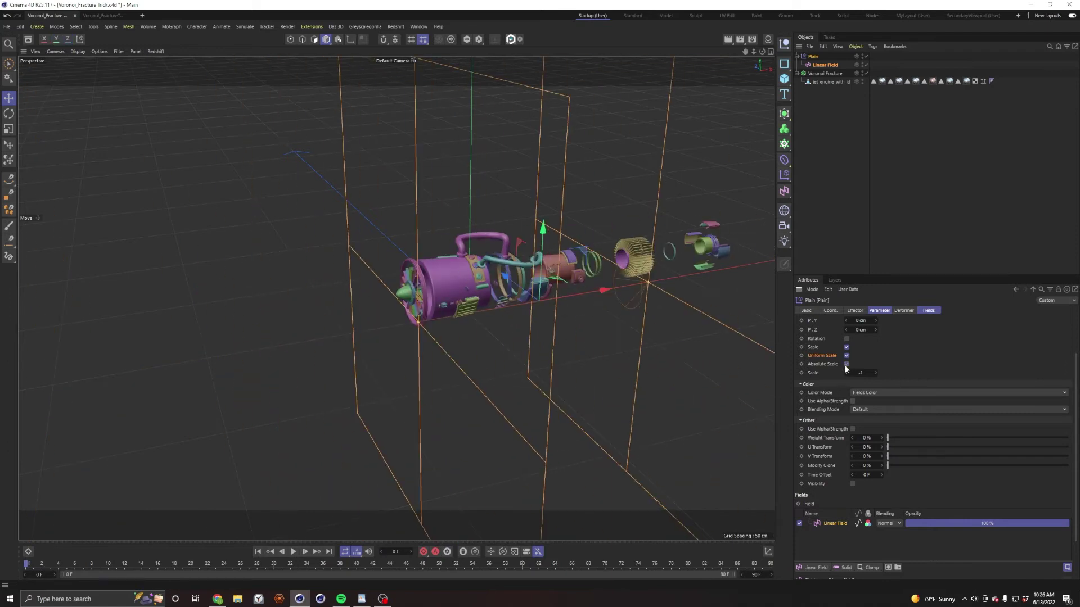
left_click(847, 356)
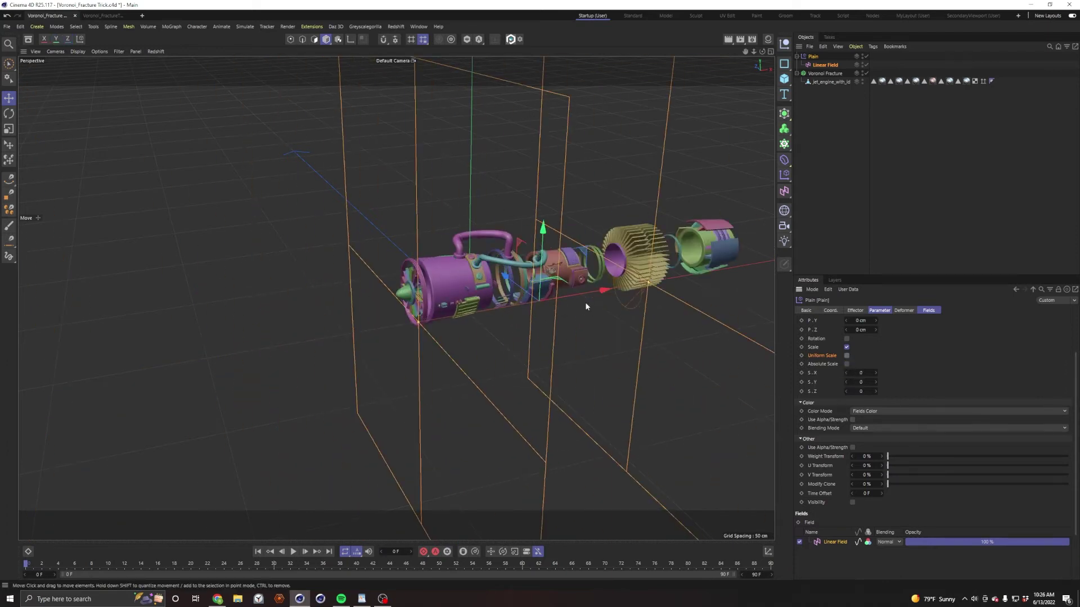
left_click_drag(636, 292, 555, 252)
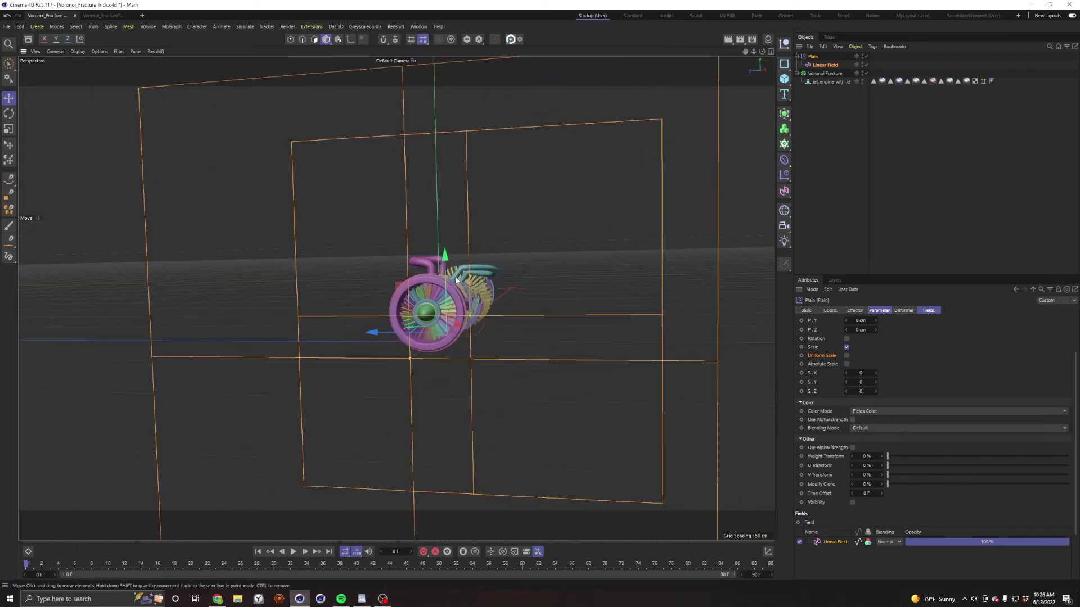
left_click_drag(502, 292, 630, 264, "alt")
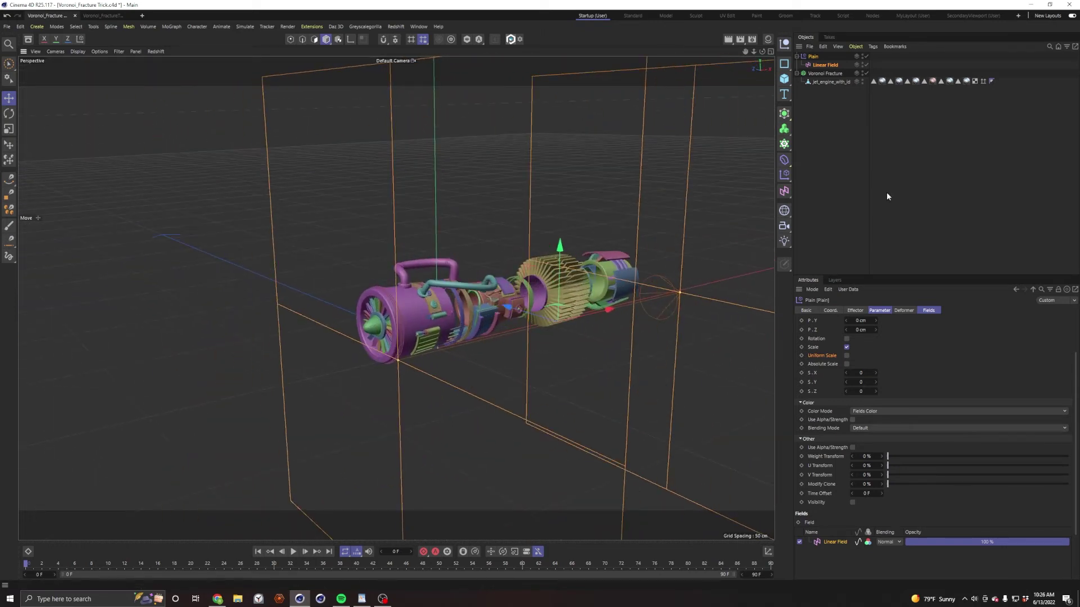
left_click(843, 183)
left_click(784, 175)
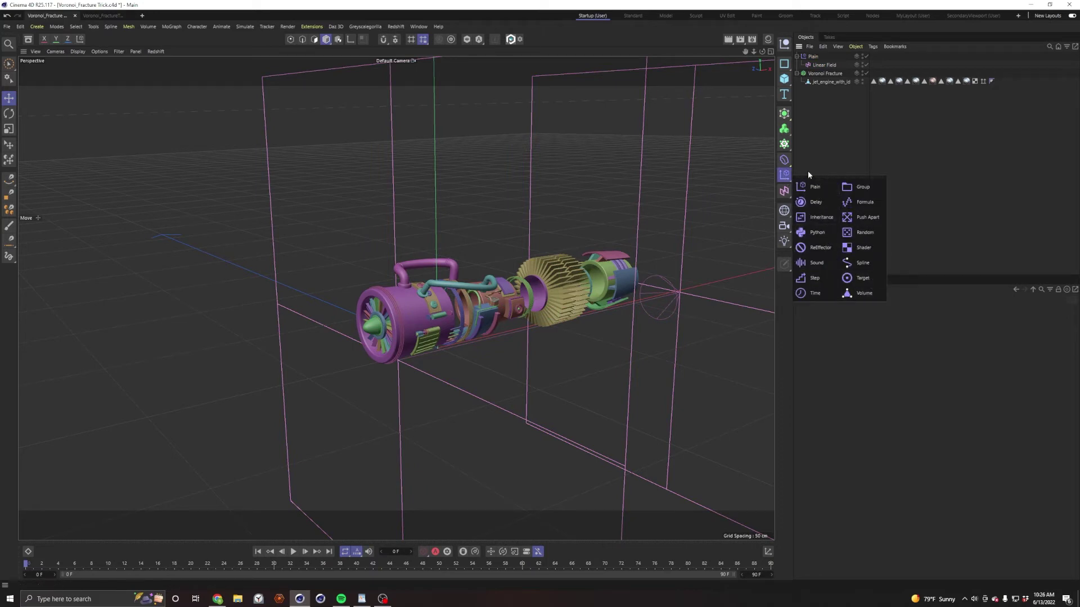
Step: Add a Push Apart effector to the Voronoi Fracture's Effectors list
left_click(858, 219)
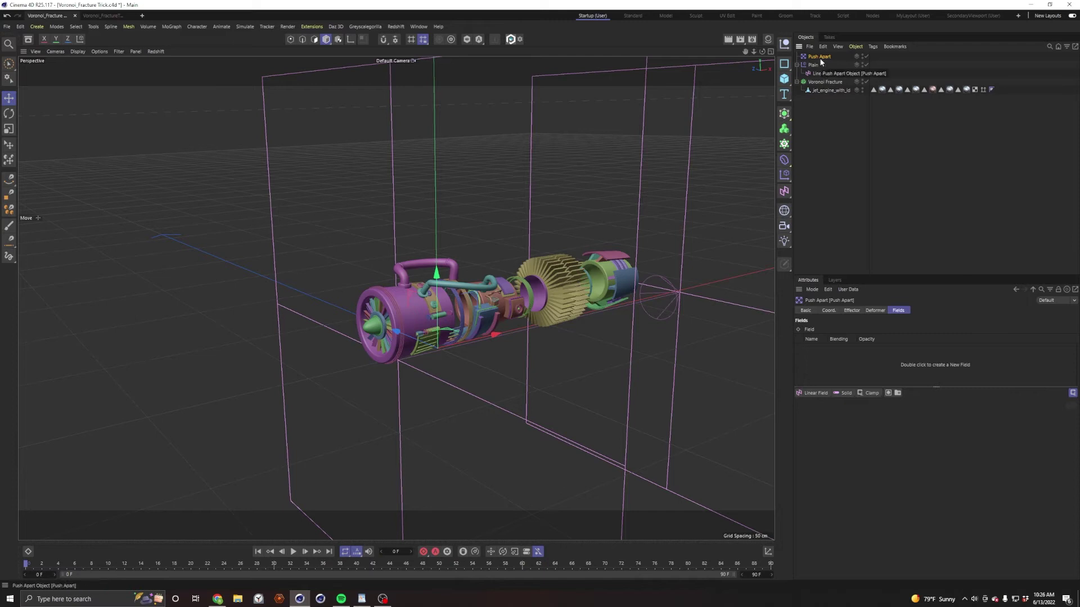
left_click(825, 81)
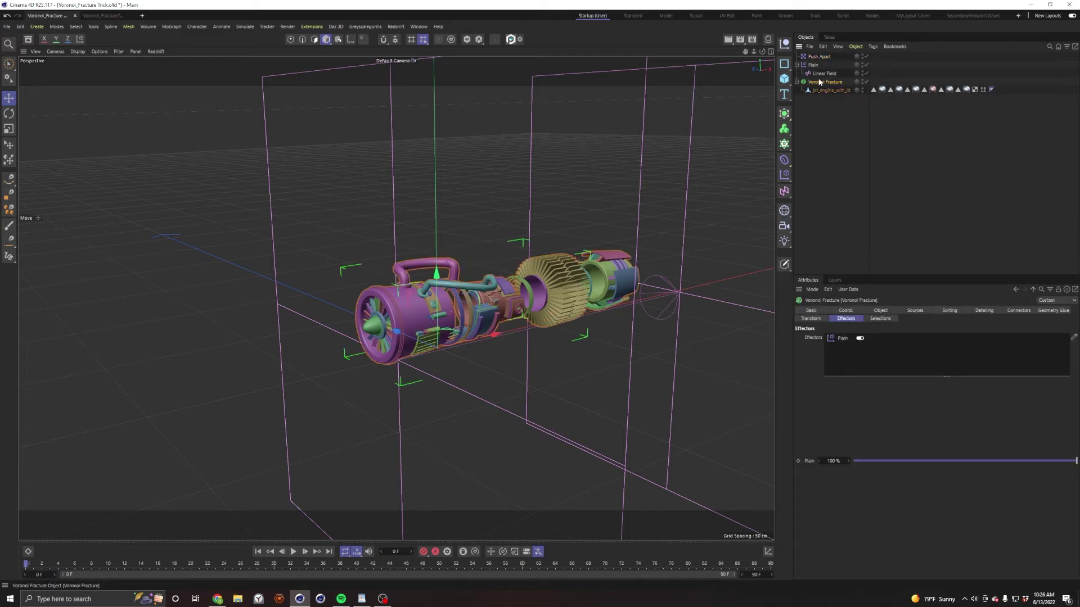
left_click_drag(819, 63, 873, 361)
Step: Set the Push Apart effector's Radius to 5 cm
left_click(819, 56)
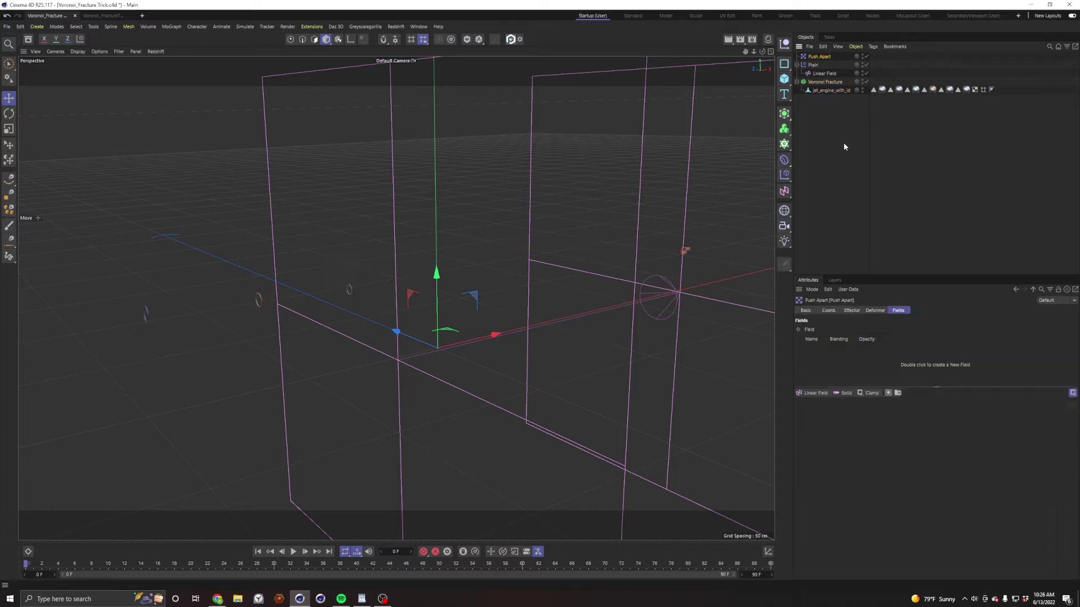
left_click(850, 311)
left_click(843, 360)
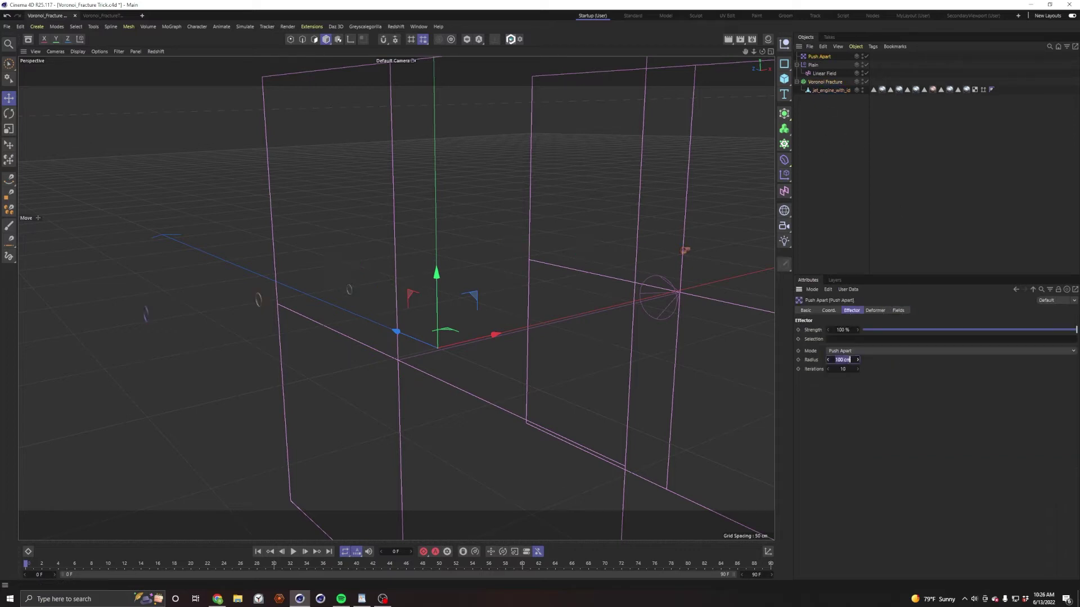
type("1")
key("Return")
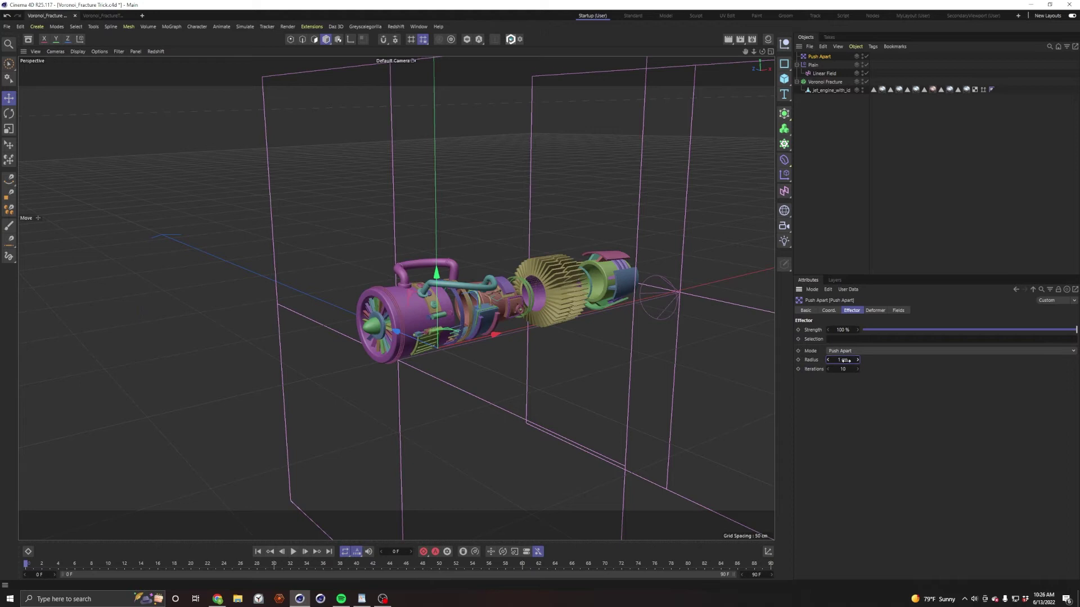
left_click_drag(857, 360, 867, 360)
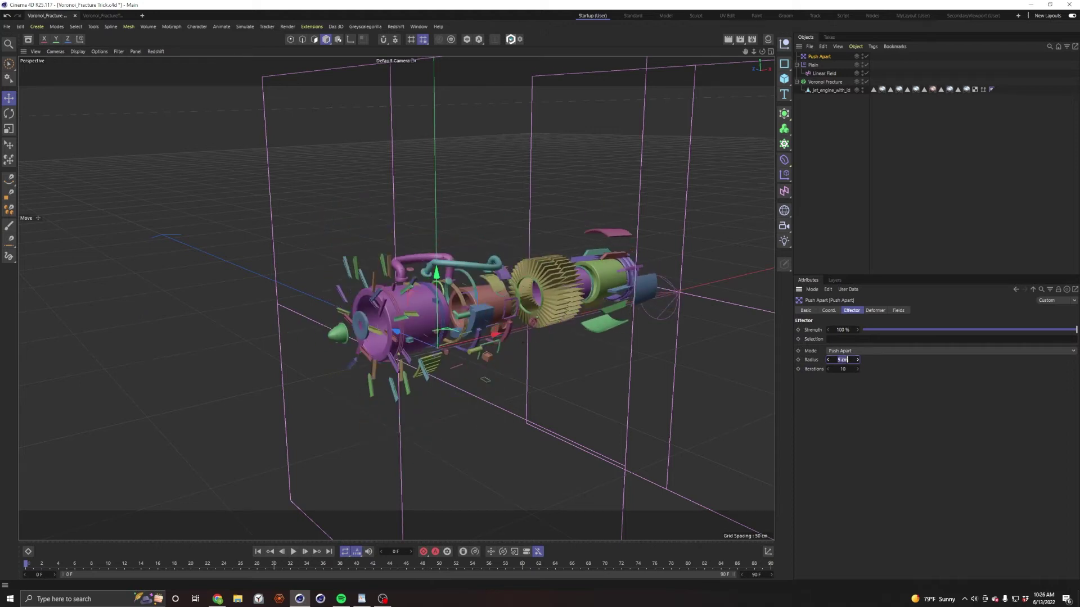
left_click_drag(681, 289, 557, 282, "alt")
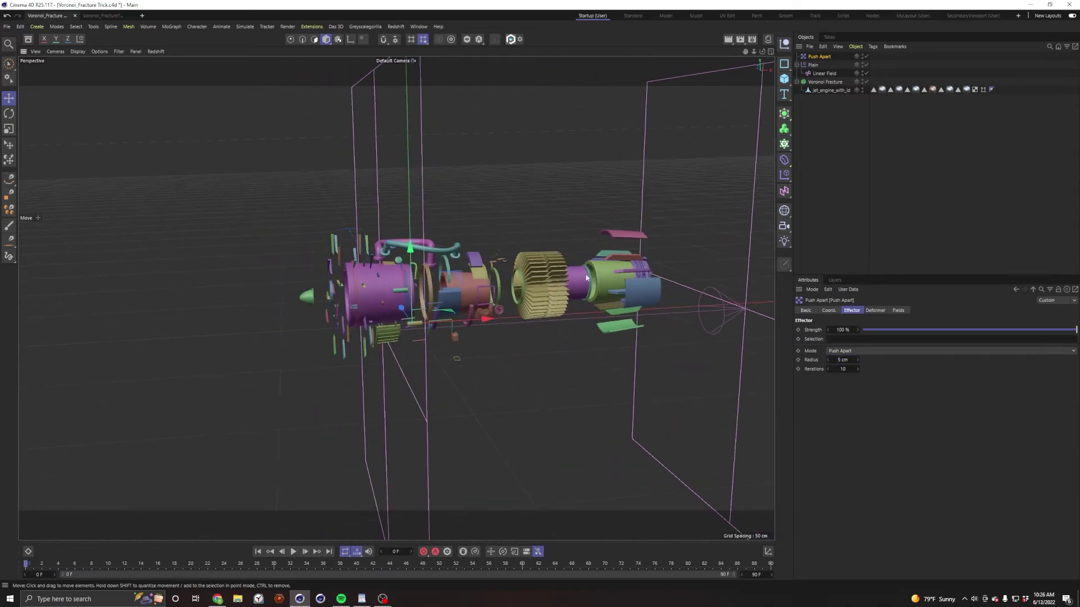
left_click(900, 311)
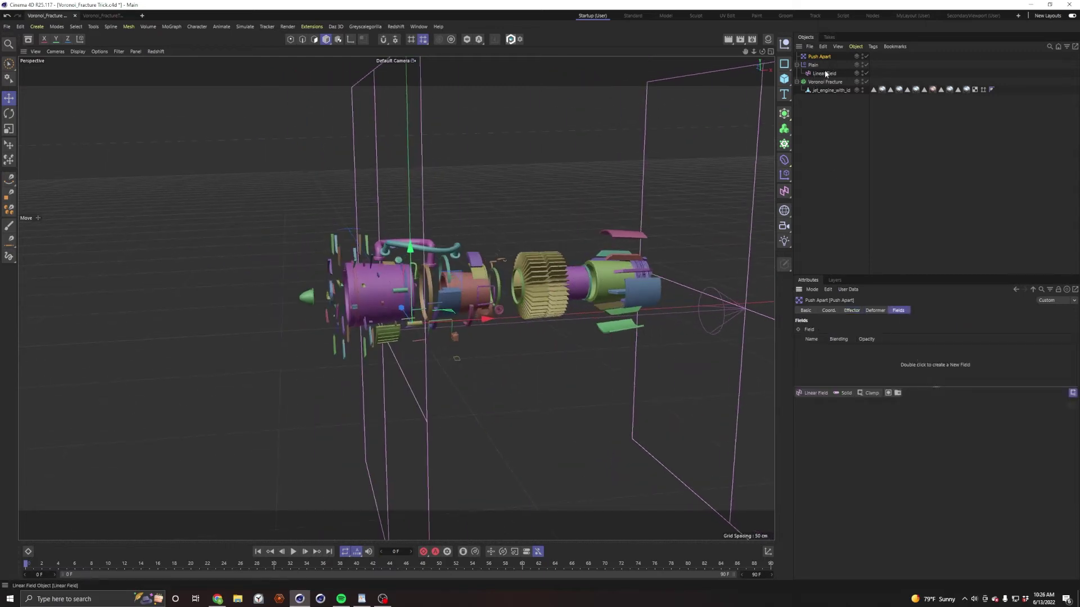
Step: Add the Linear Field to Push Apart's Fields and slide it left along the engine
left_click_drag(821, 73, 861, 360)
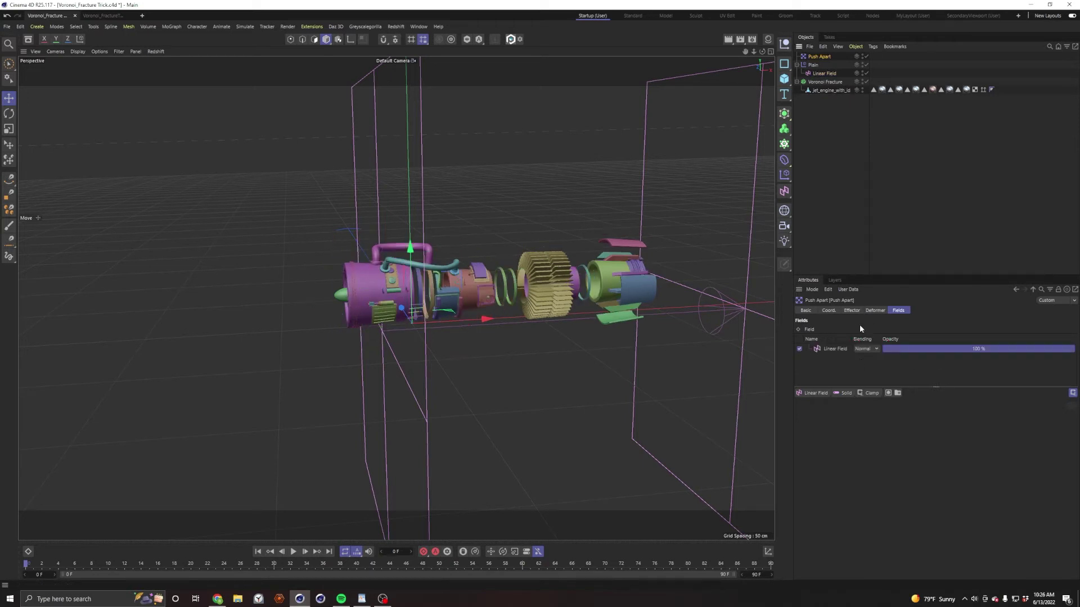
left_click(823, 74)
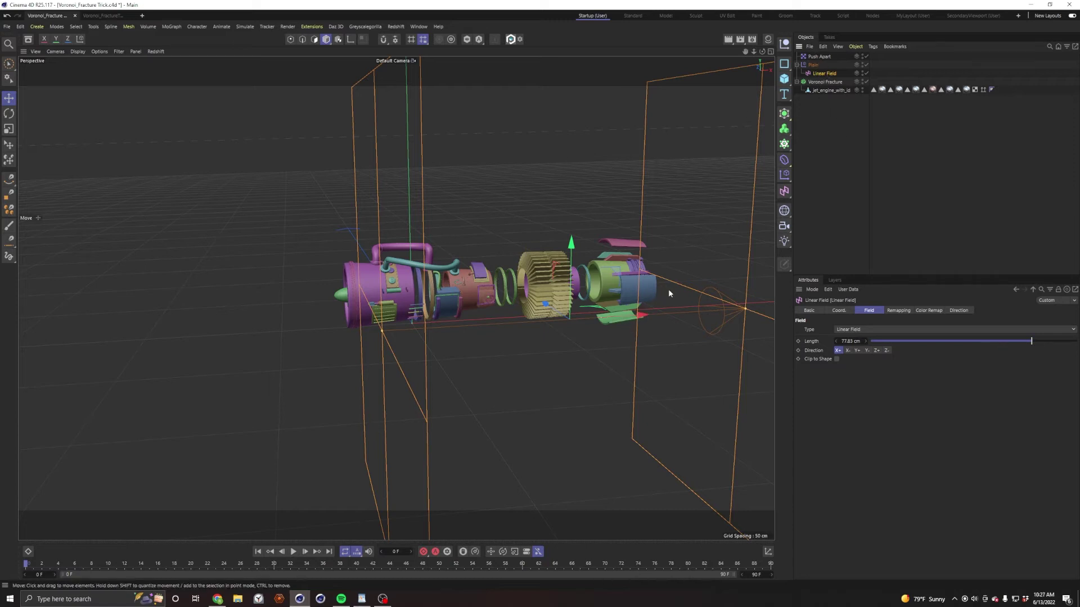
left_click_drag(668, 293, 574, 380)
left_click_drag(523, 321, 568, 299, "alt")
Step: Reposition the Linear Field and set its Length to about 86.8 cm
left_click_drag(465, 288, 464, 326)
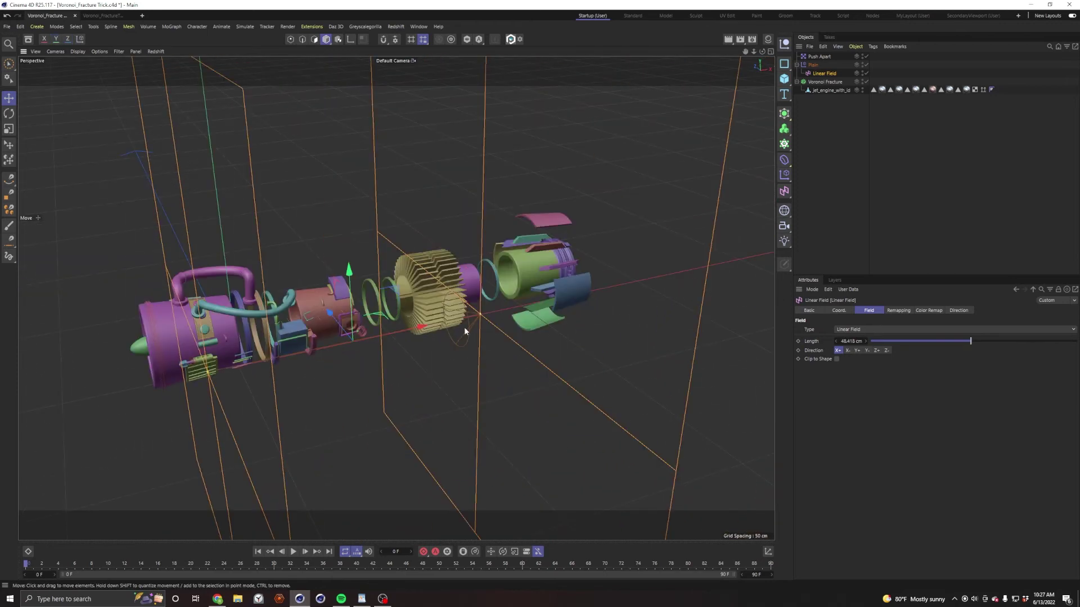
left_click_drag(323, 341, 370, 441)
left_click_drag(465, 403, 552, 394)
left_click_drag(421, 417, 509, 264, "alt")
scroll(509, 263, "up", 3)
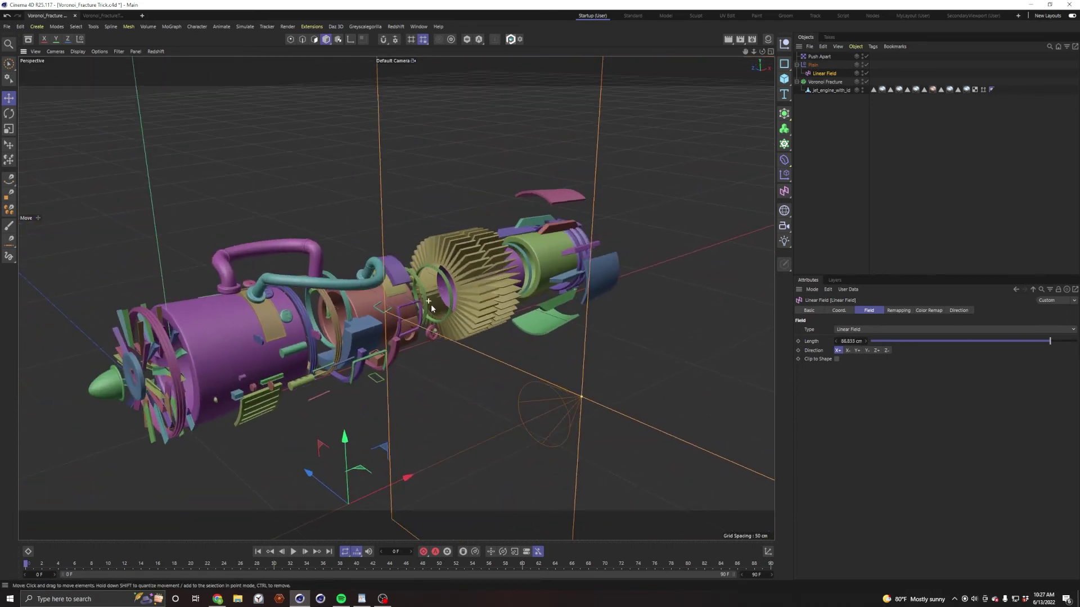
left_click(396, 26)
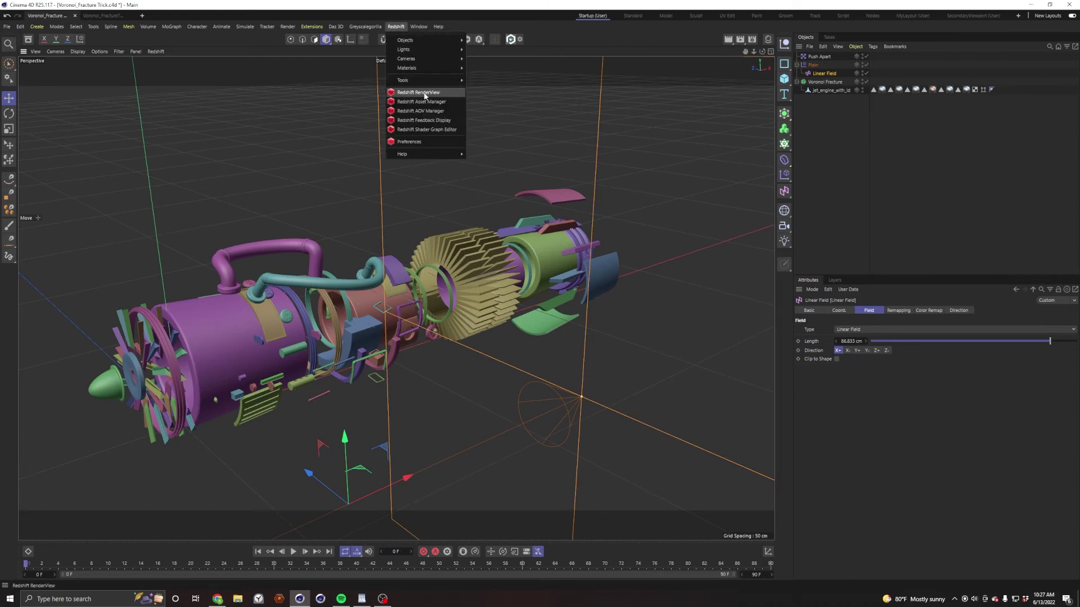
Step: Open the Redshift RenderView and move its window aside
left_click(400, 93)
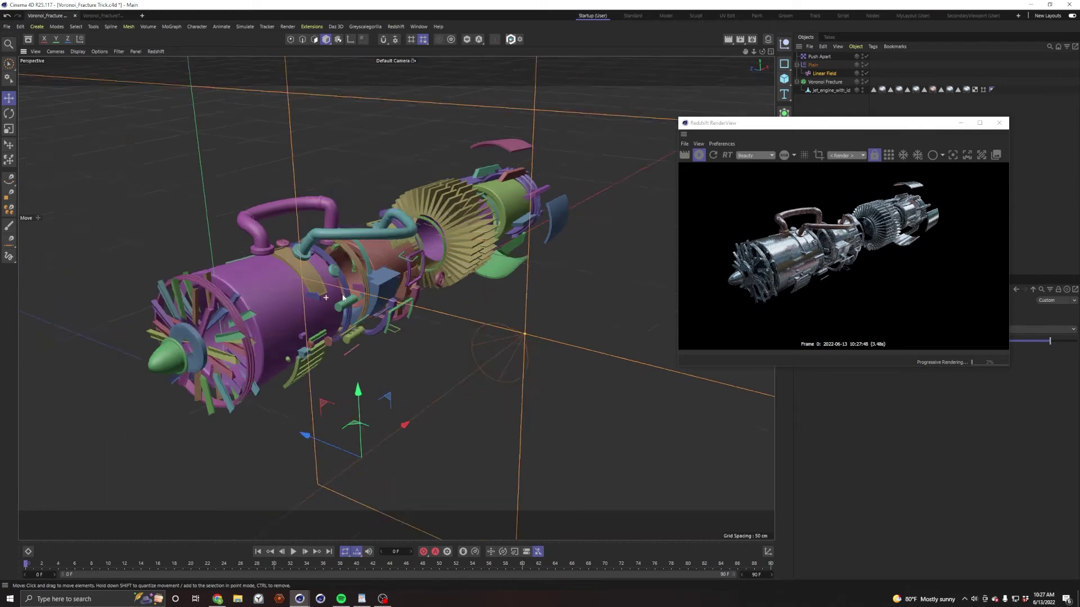
left_click_drag(343, 298, 374, 281, "alt")
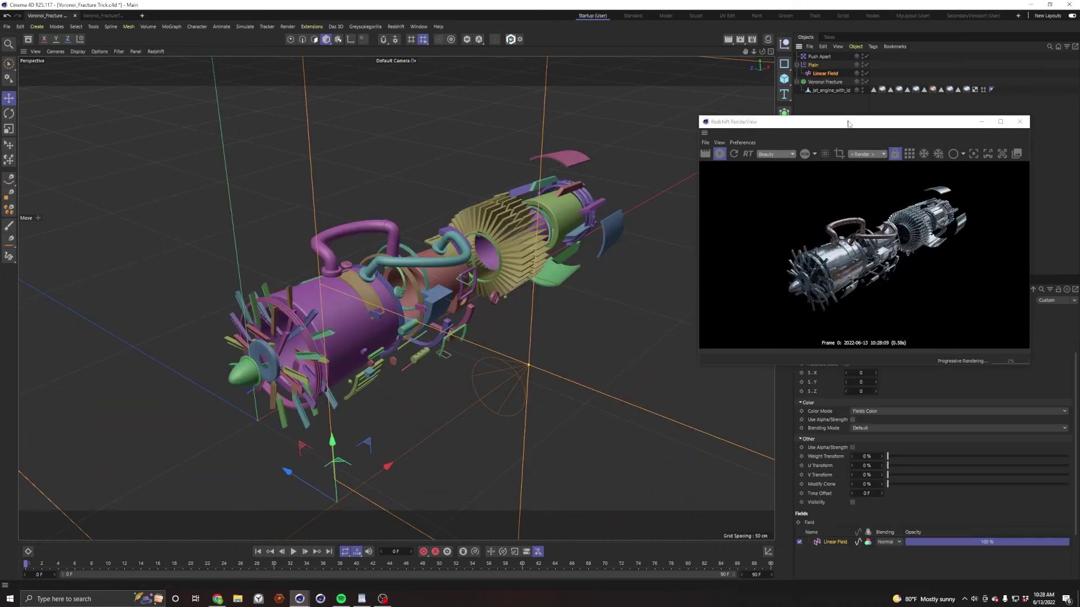
left_click_drag(848, 122, 585, 115)
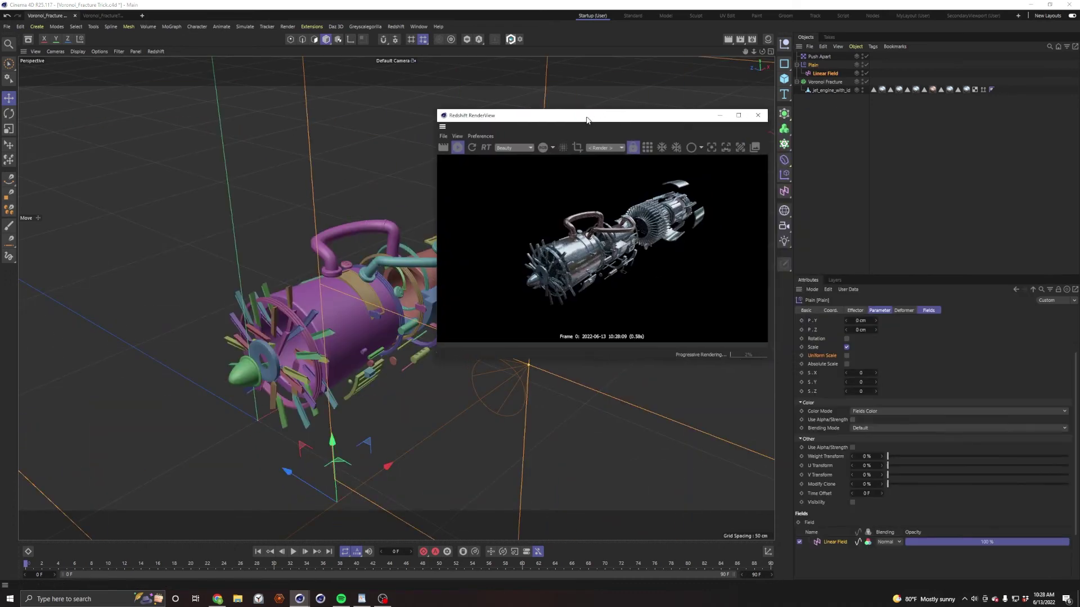
Step: Tick Uniform and Absolute Scale on the Plain effector and set its P.X to 50 cm
left_click(846, 356)
left_click(847, 363)
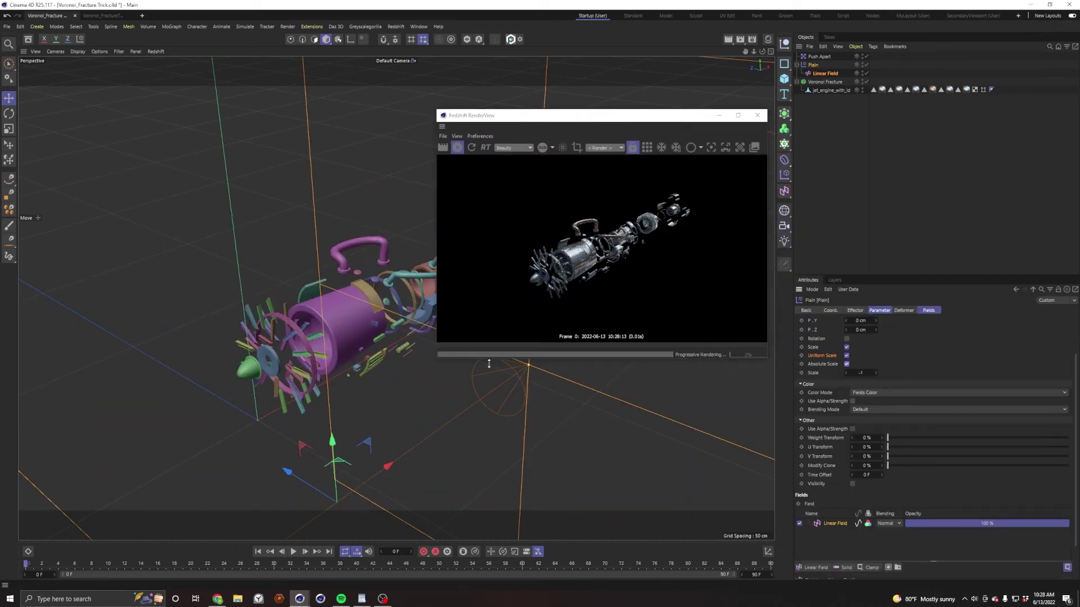
left_click_drag(382, 468, 353, 407)
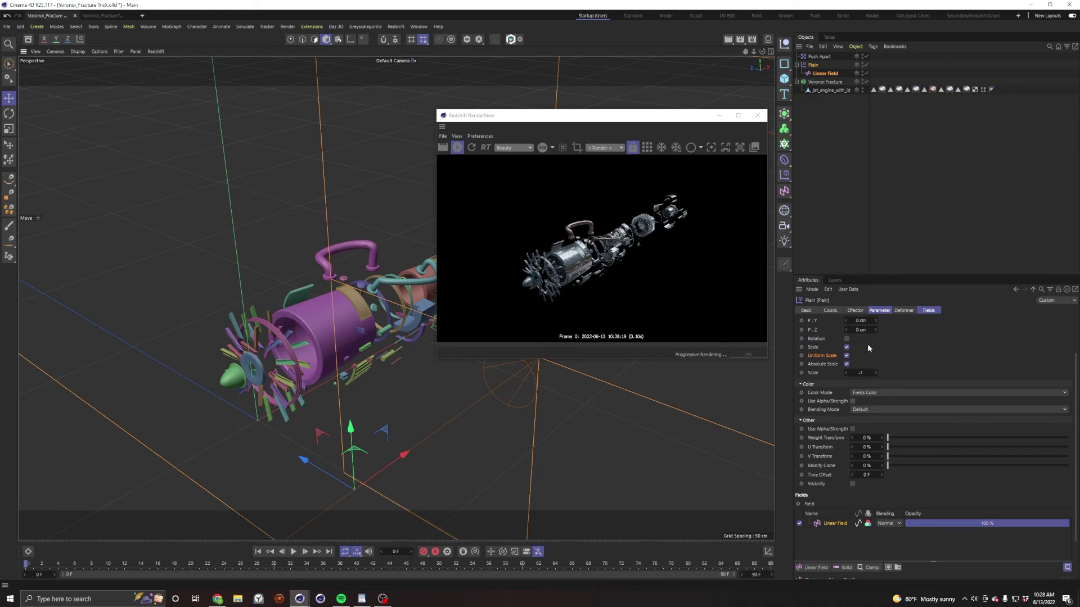
left_click(879, 311)
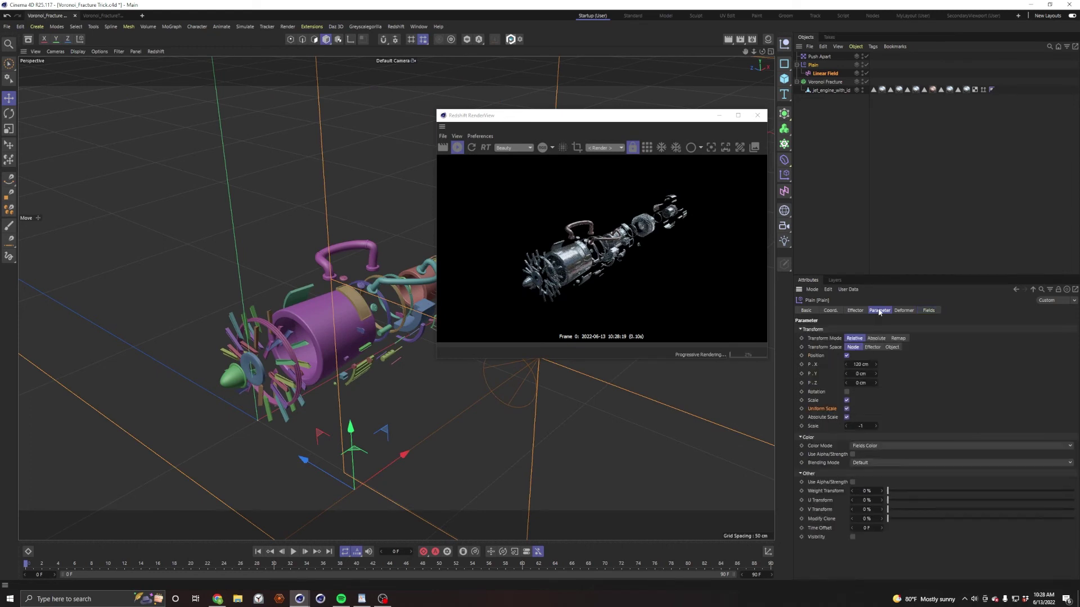
left_click(869, 366)
type("50")
key("Return")
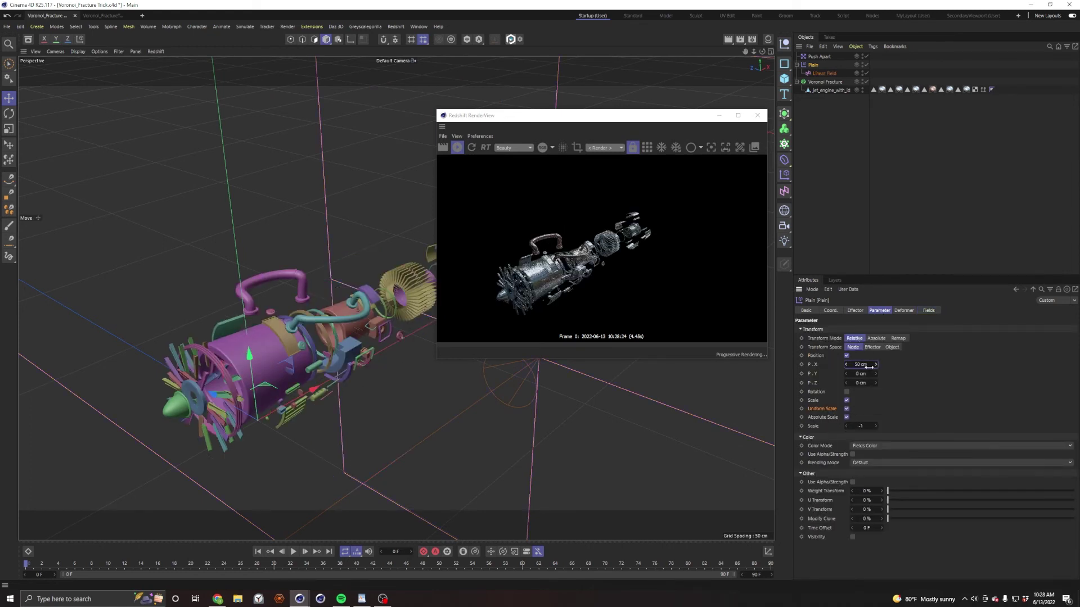
left_click_drag(394, 458, 126, 474)
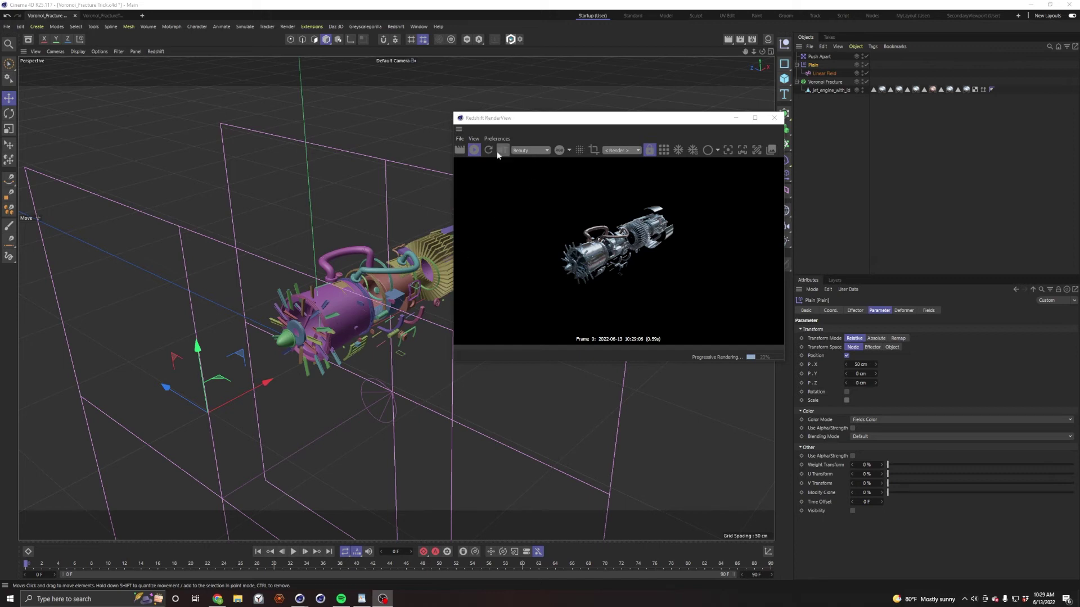
left_click(774, 118)
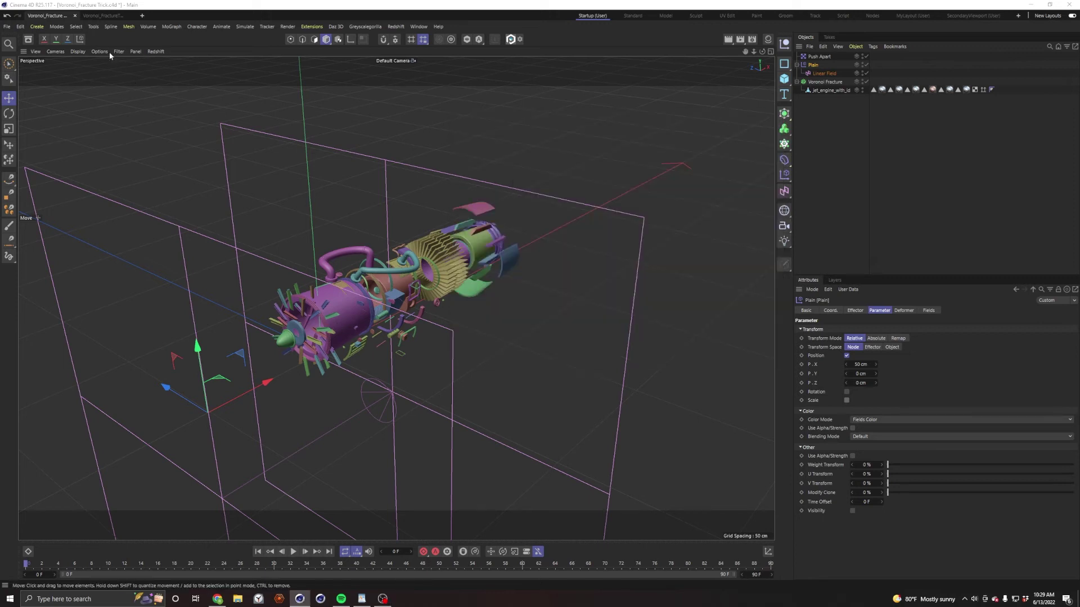
Step: In the EPIC TEXT document, wrap Extrude in a Voronoi Fracture and disable its Point Generator
left_click(103, 18)
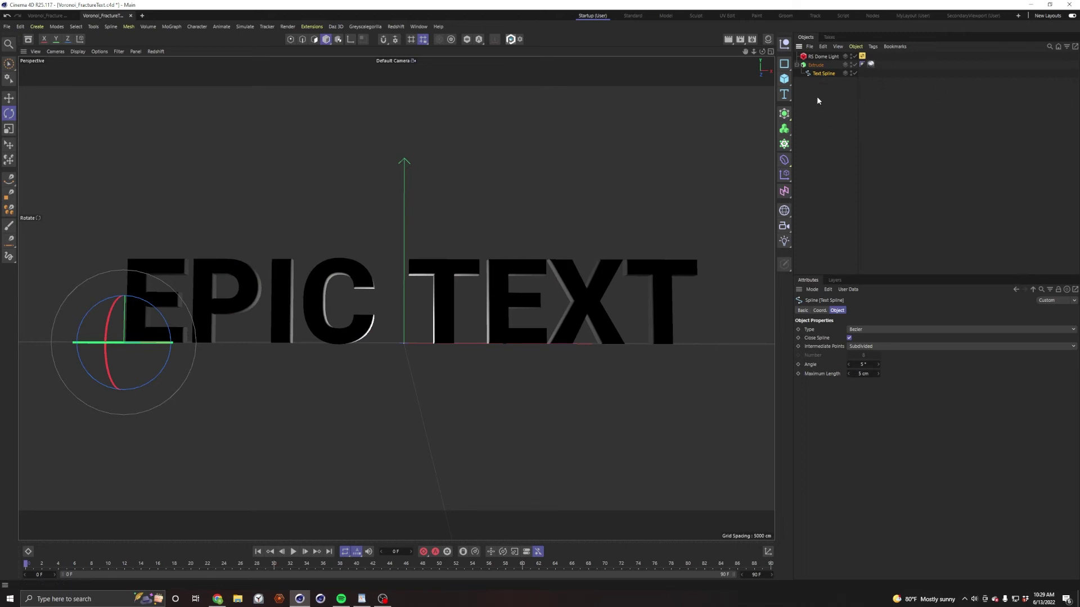
left_click(816, 65)
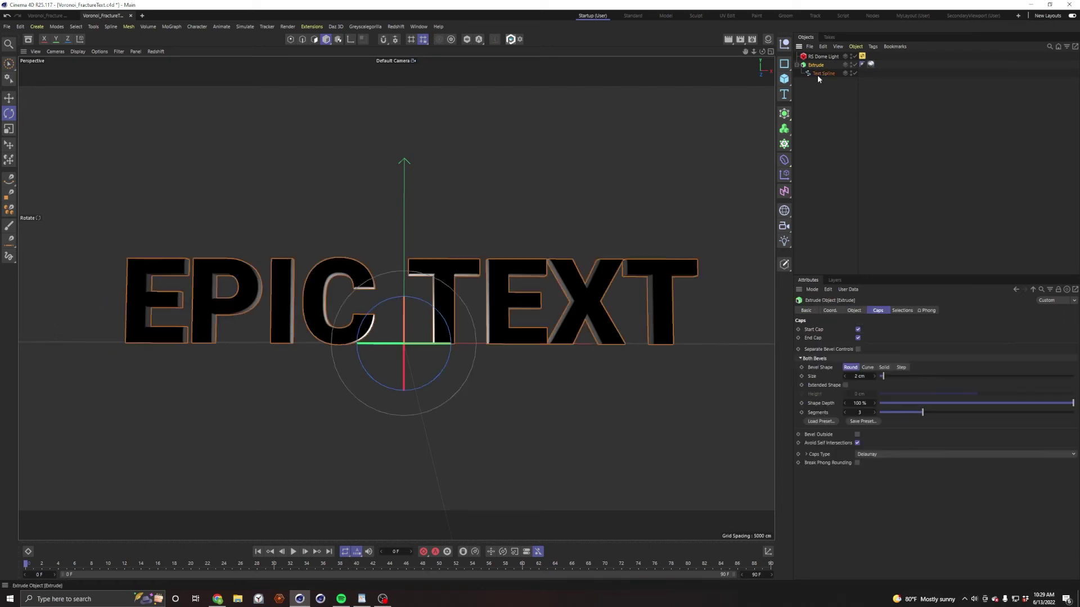
left_click(788, 146)
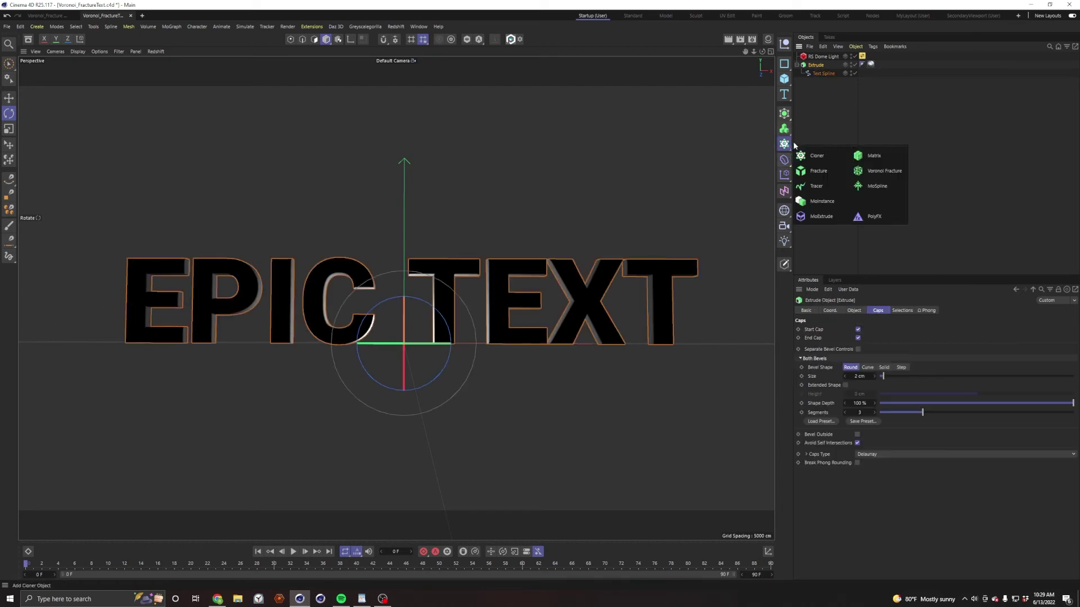
left_click(877, 171, "alt")
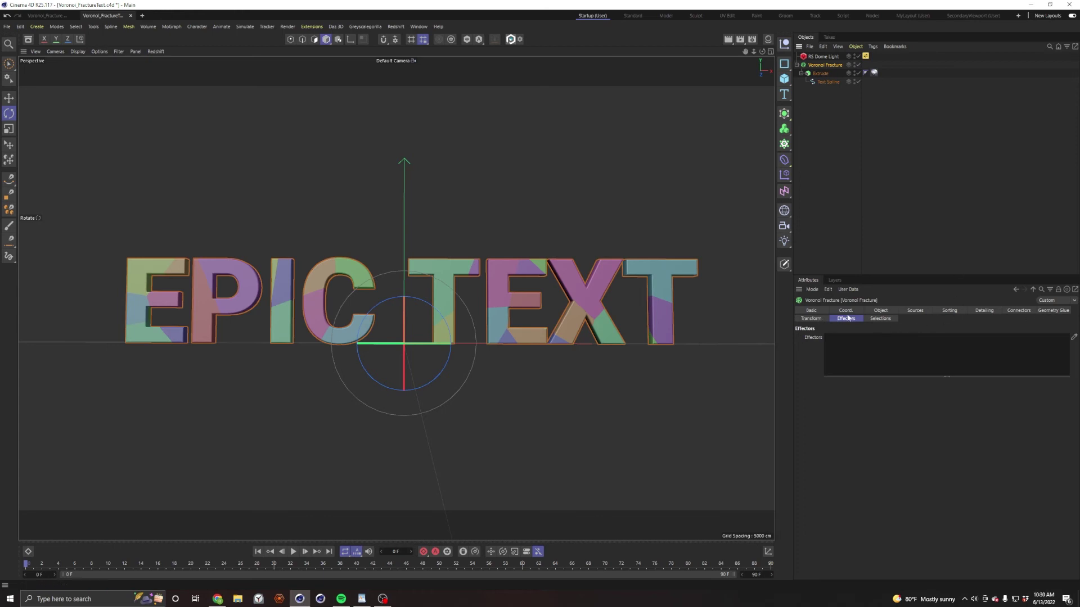
left_click(915, 311)
left_click(909, 361)
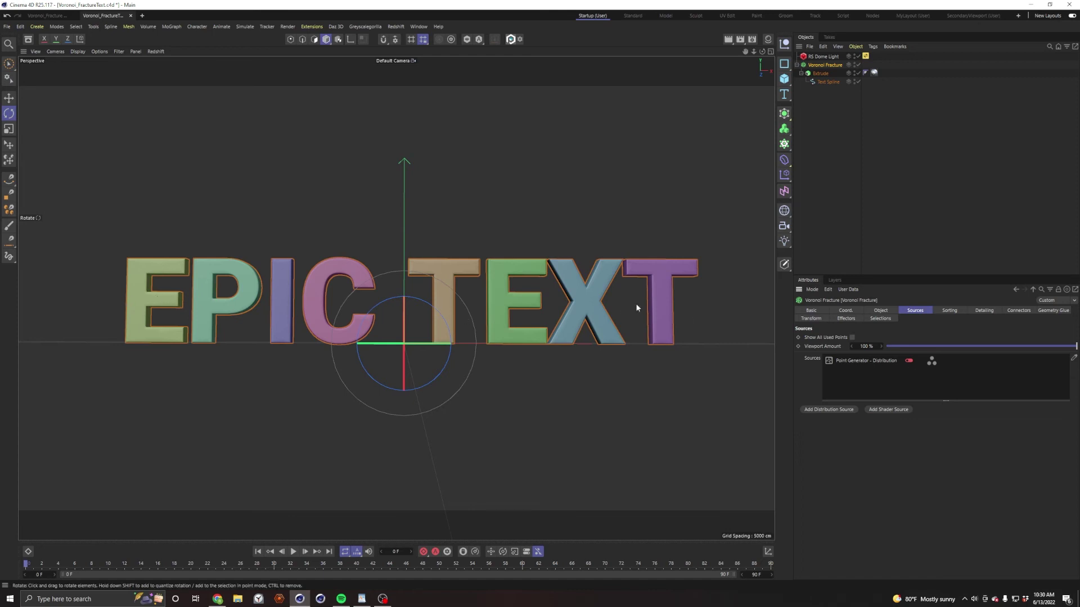
left_click(853, 174)
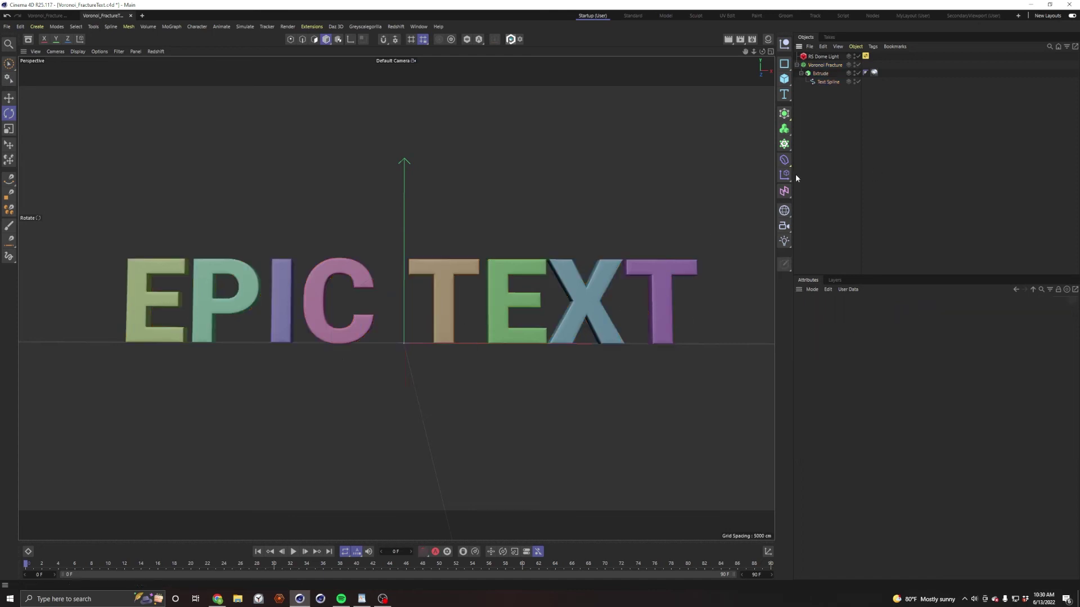
Step: Add a Plain effector via the 'plain' command and link it to the Voronoi Fracture
key("shift+c")
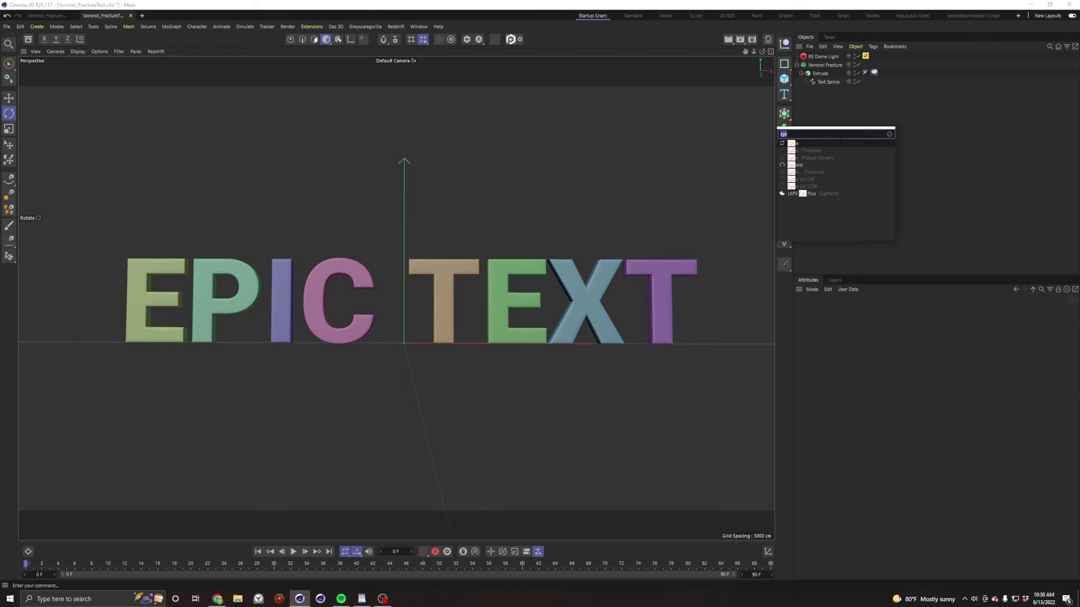
type("plain")
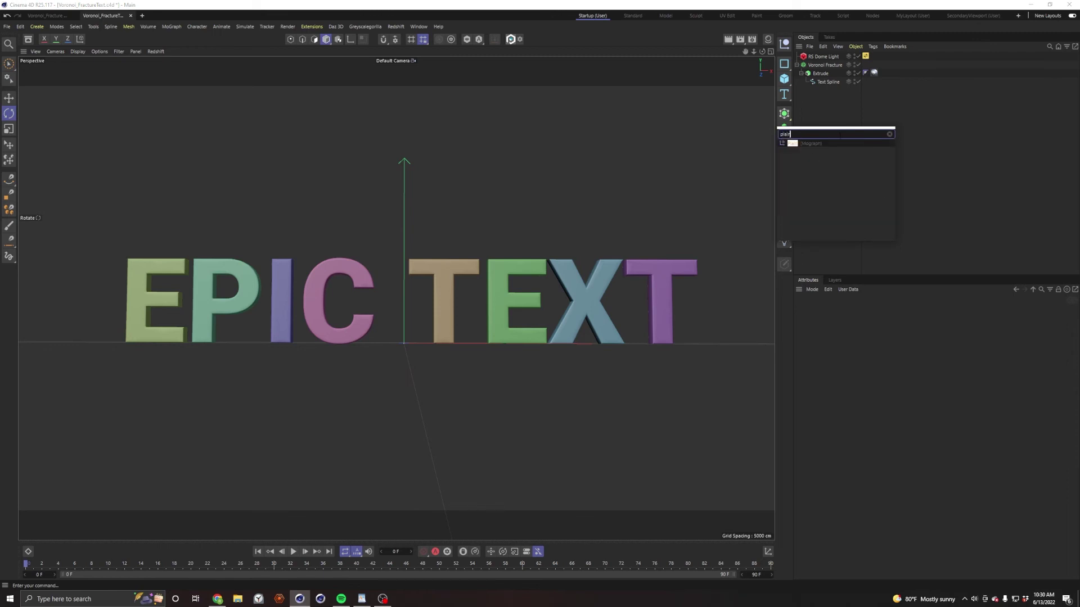
key("Return")
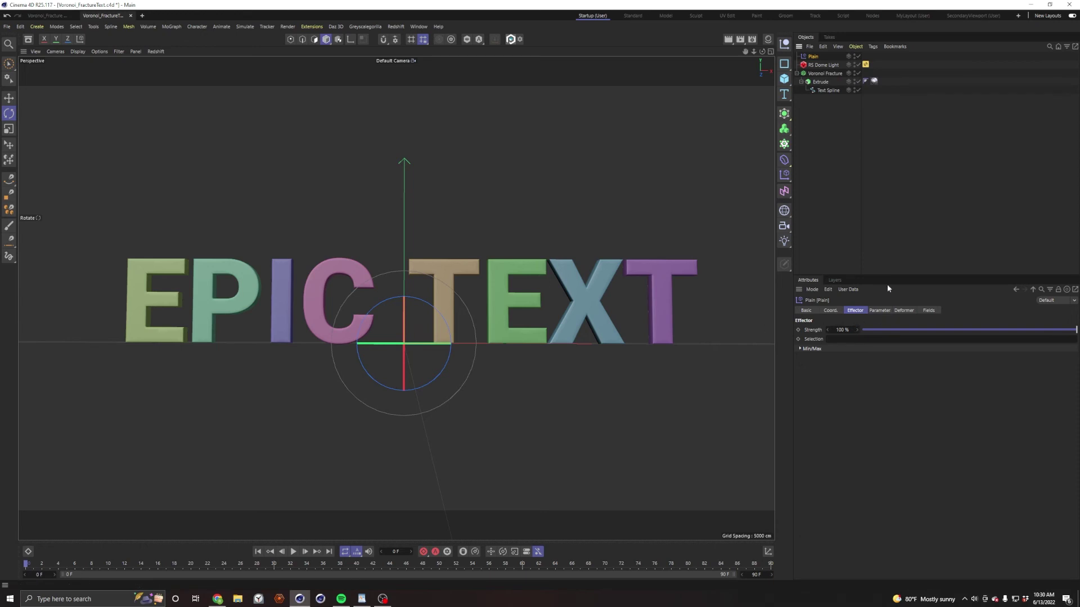
left_click(825, 73)
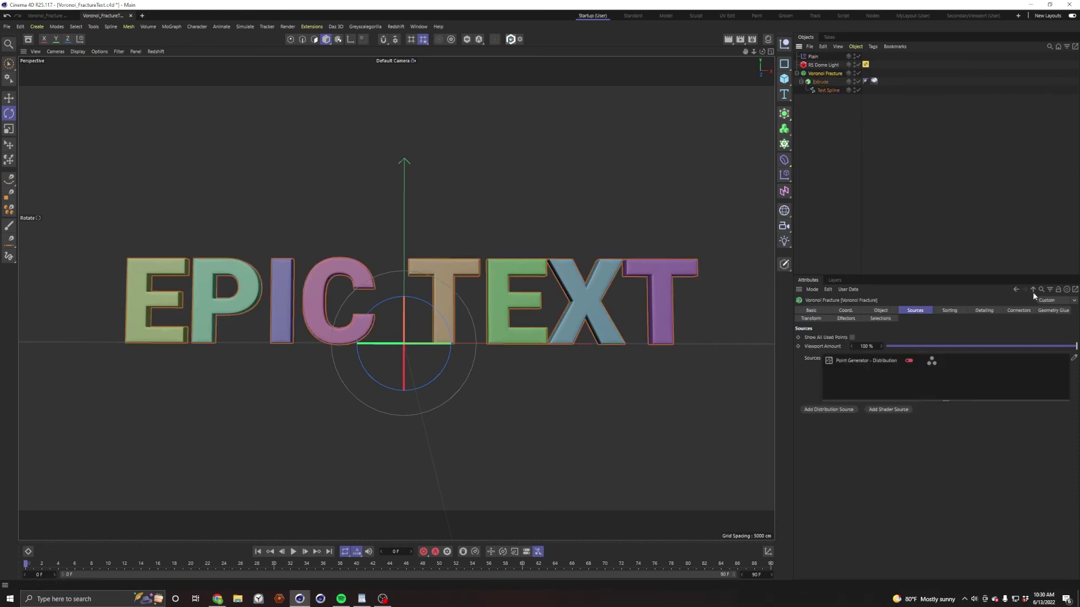
left_click(845, 318)
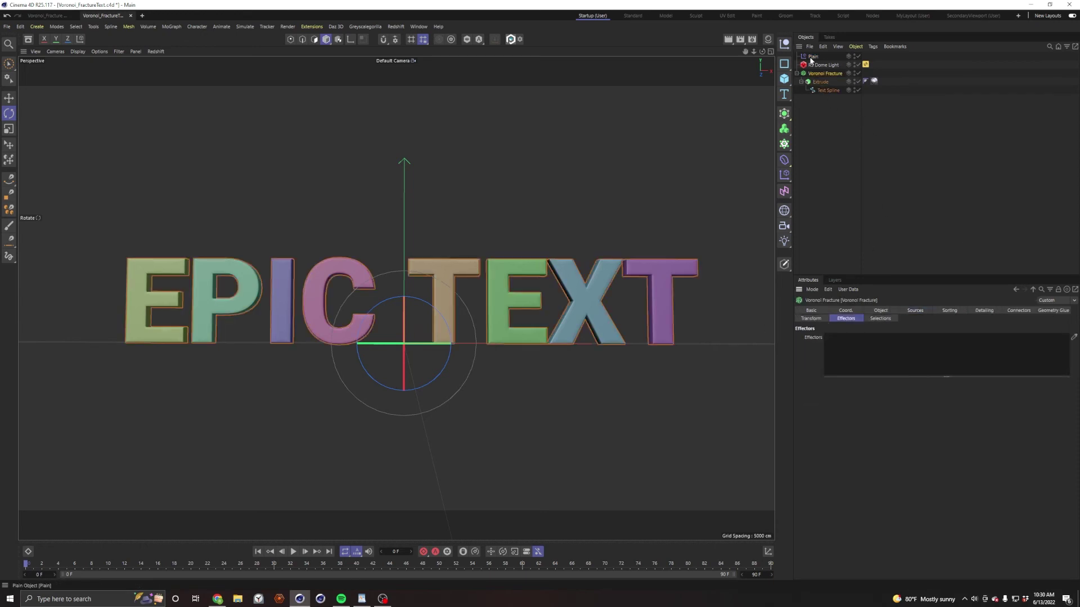
left_click_drag(813, 57, 892, 357)
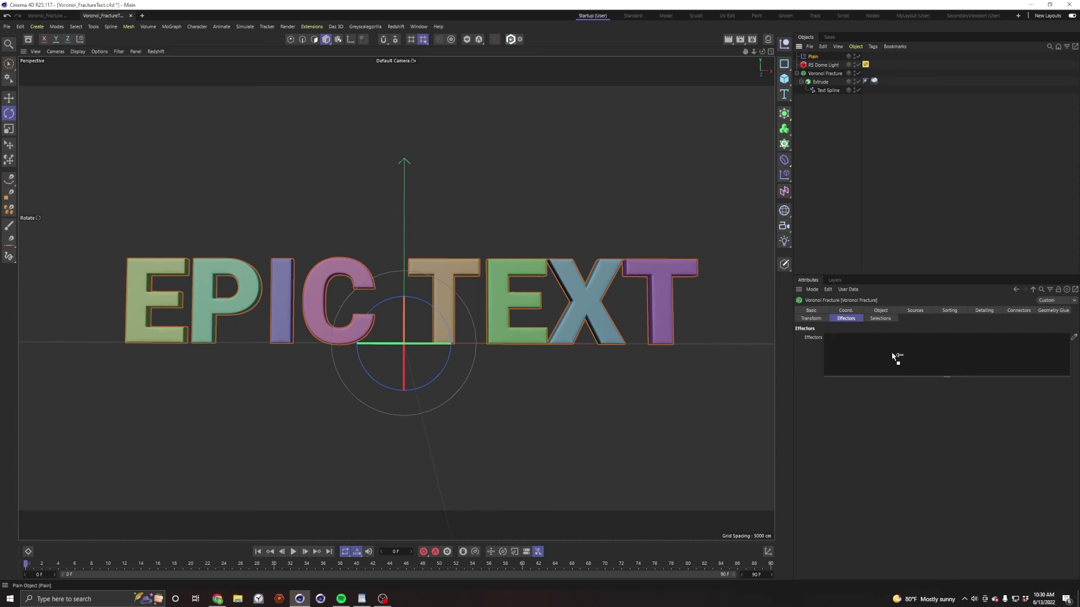
left_click(813, 56)
Step: Set Plain's P.Y and P.X to 0, P.Z to 395 cm, and enable Rotation with R.H
left_click(863, 373)
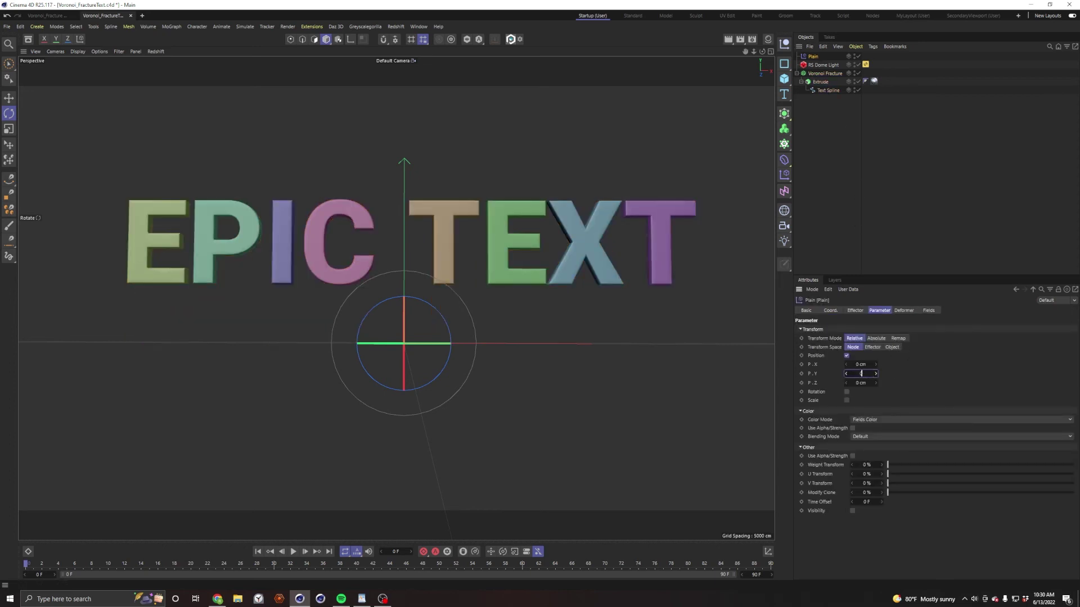
type("0")
key("Return")
left_click_drag(868, 366, 871, 364)
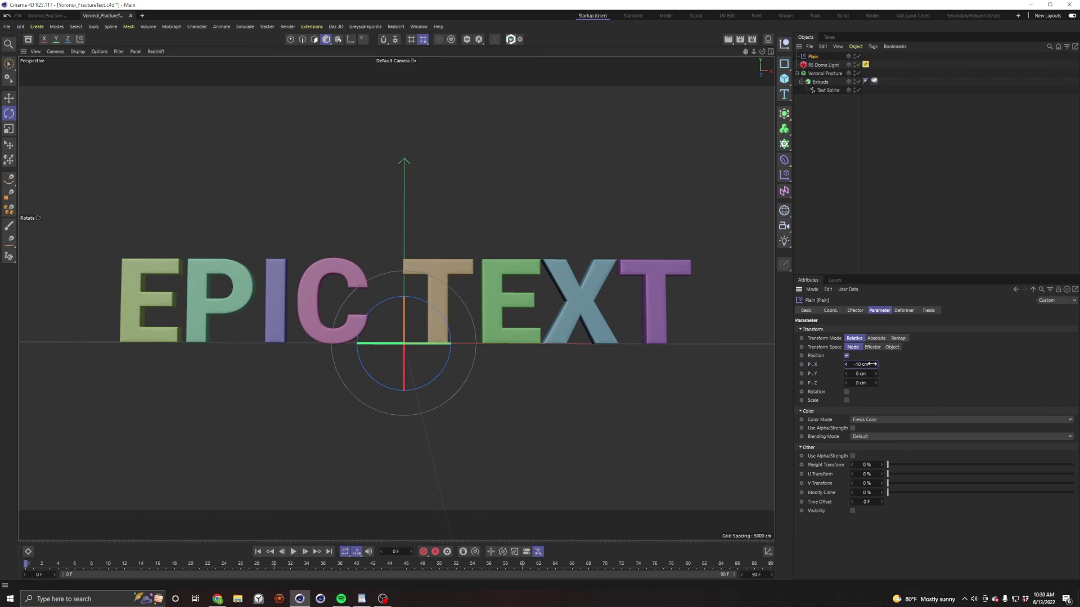
type("0")
key("Return")
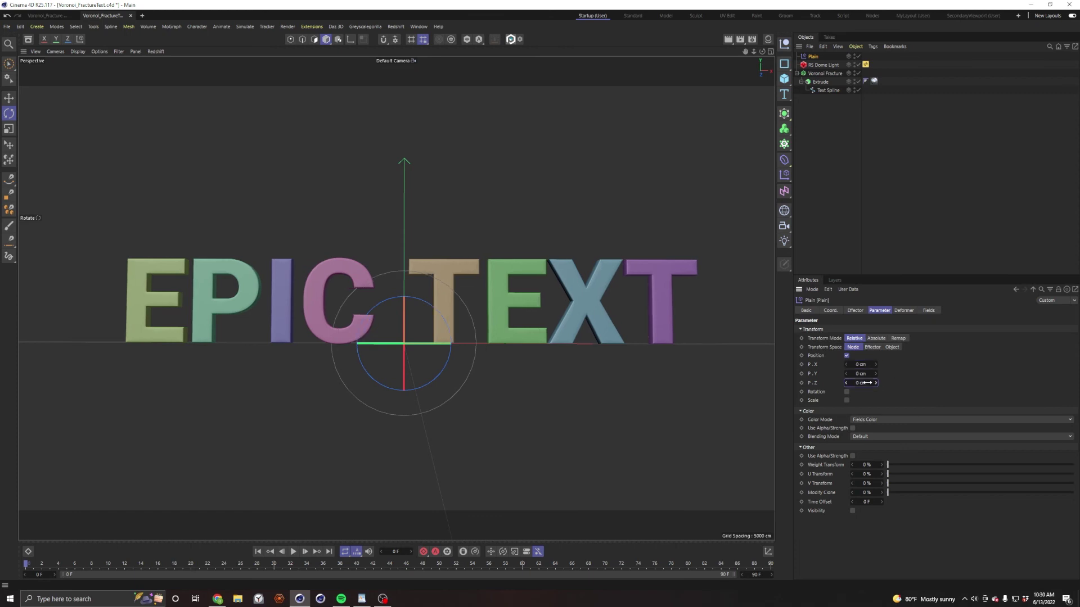
left_click_drag(866, 383, 869, 396)
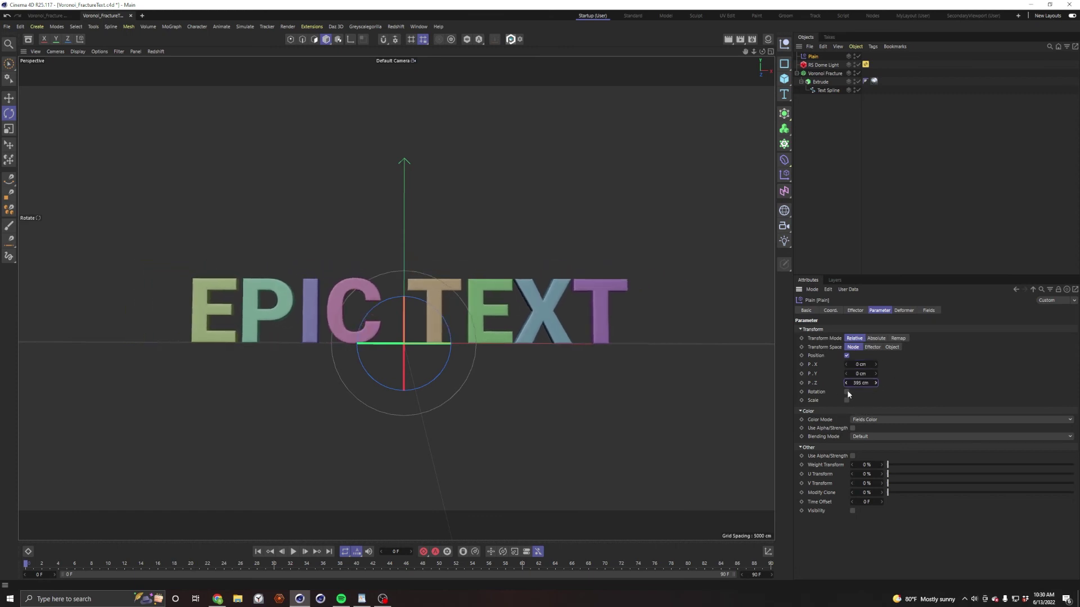
left_click(847, 392)
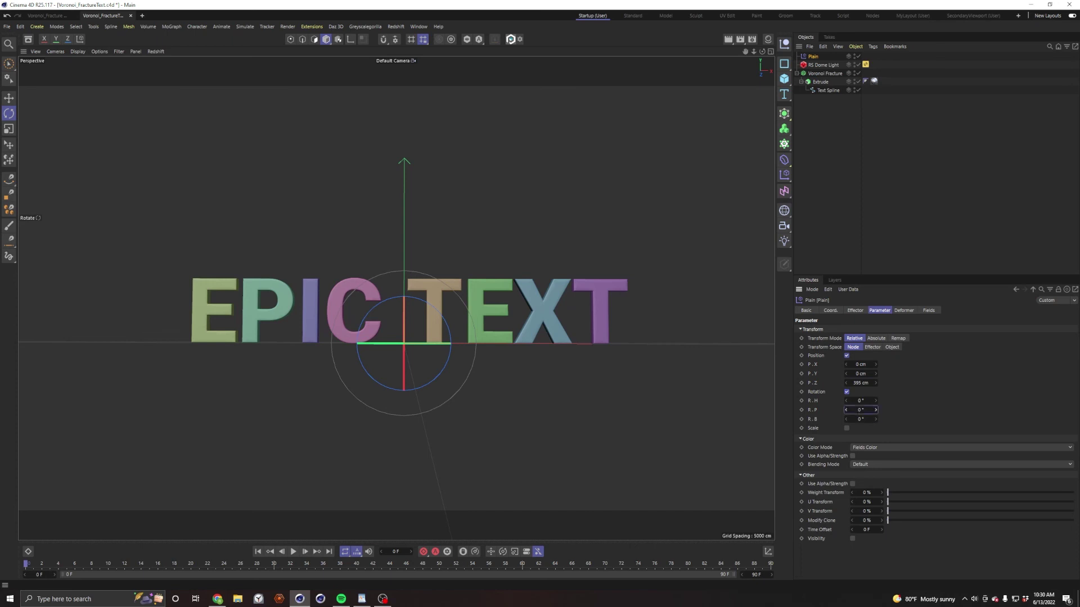
left_click_drag(846, 400, 844, 400)
left_click(849, 197)
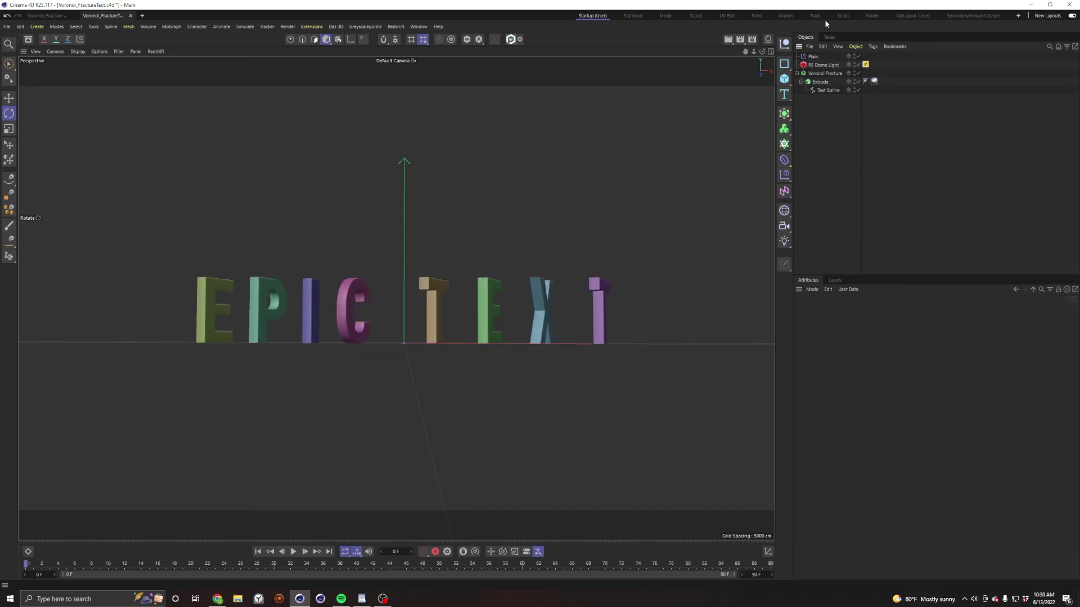
left_click(813, 57)
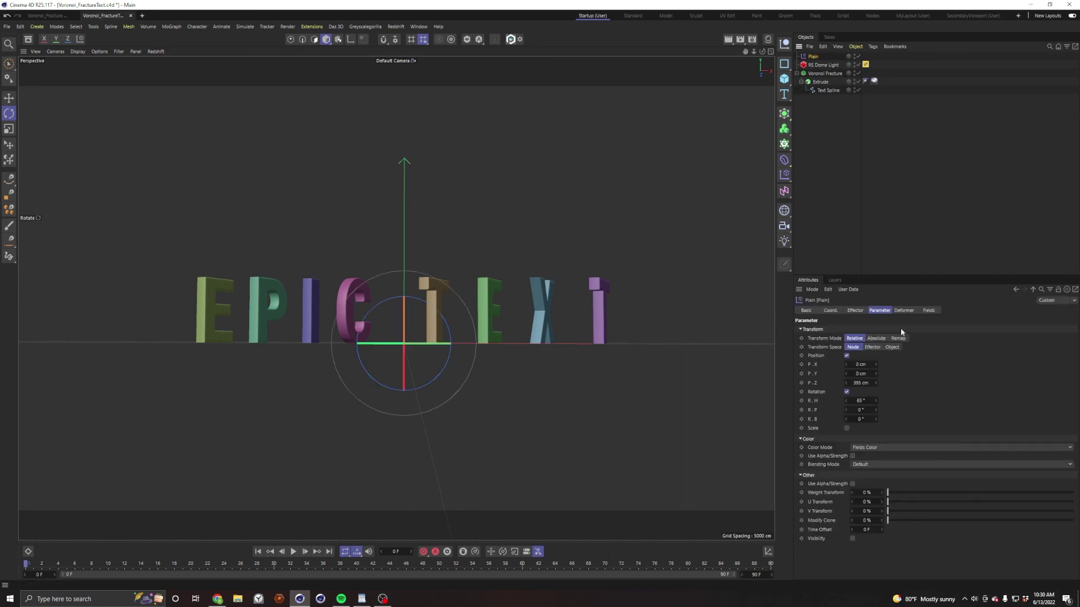
left_click(928, 311)
Step: Add a Linear Field to the Plain effector and slide it along X
left_click(815, 394)
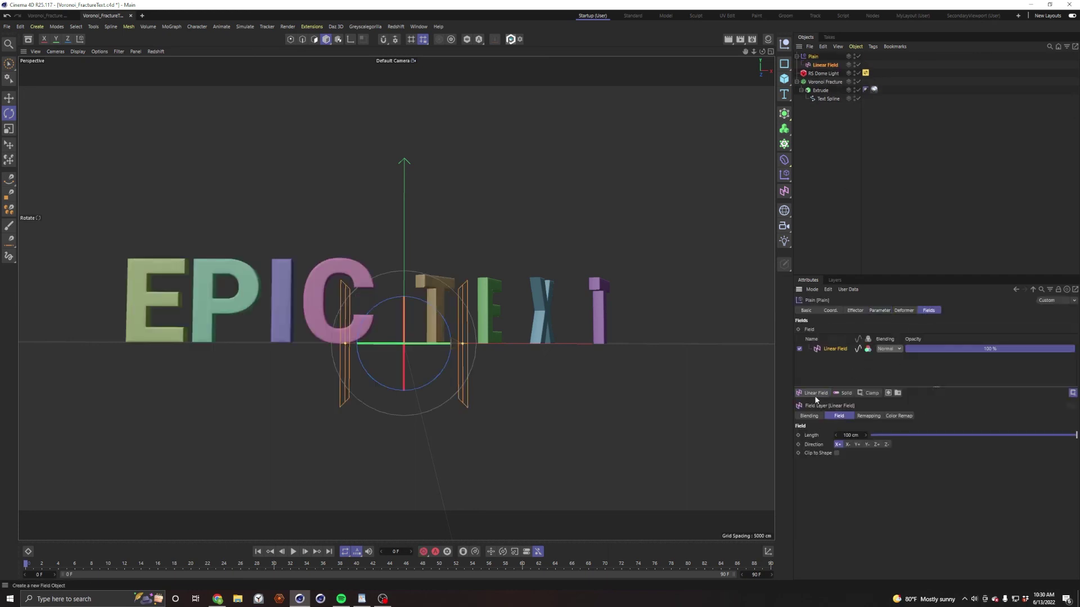
left_click(824, 64)
key("e")
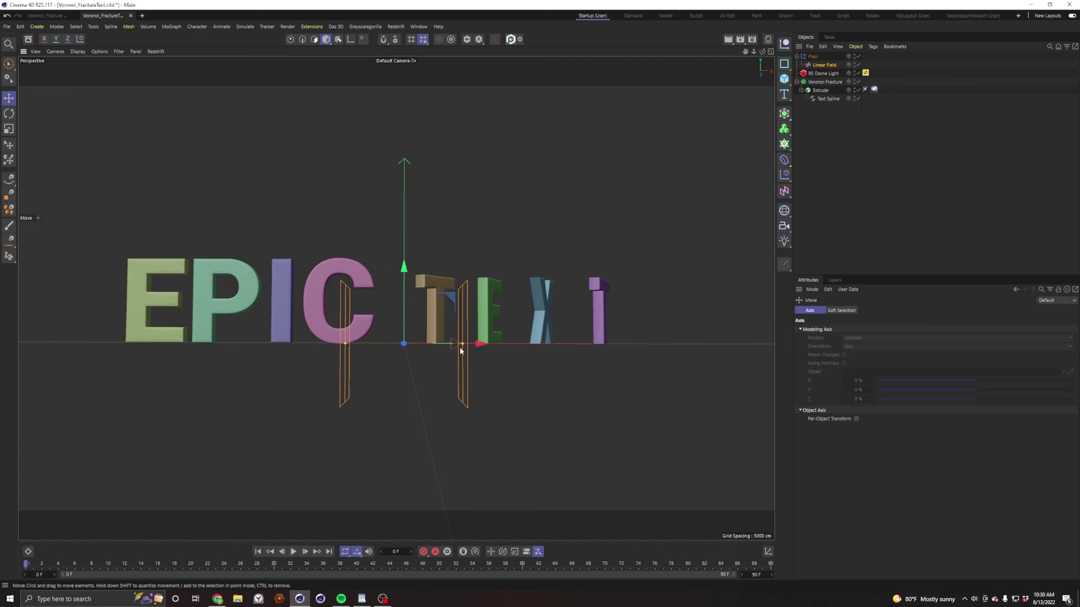
left_click_drag(444, 345, 753, 392)
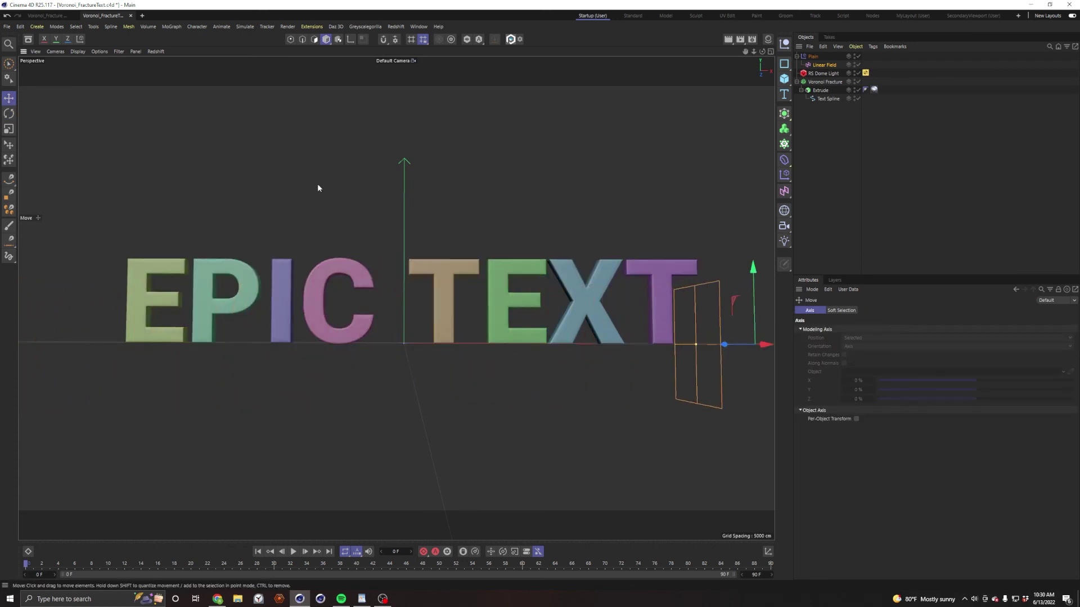
Step: Open the Redshift RenderView to preview the EPIC TEXT, docked aside
left_click(397, 26)
left_click(416, 92)
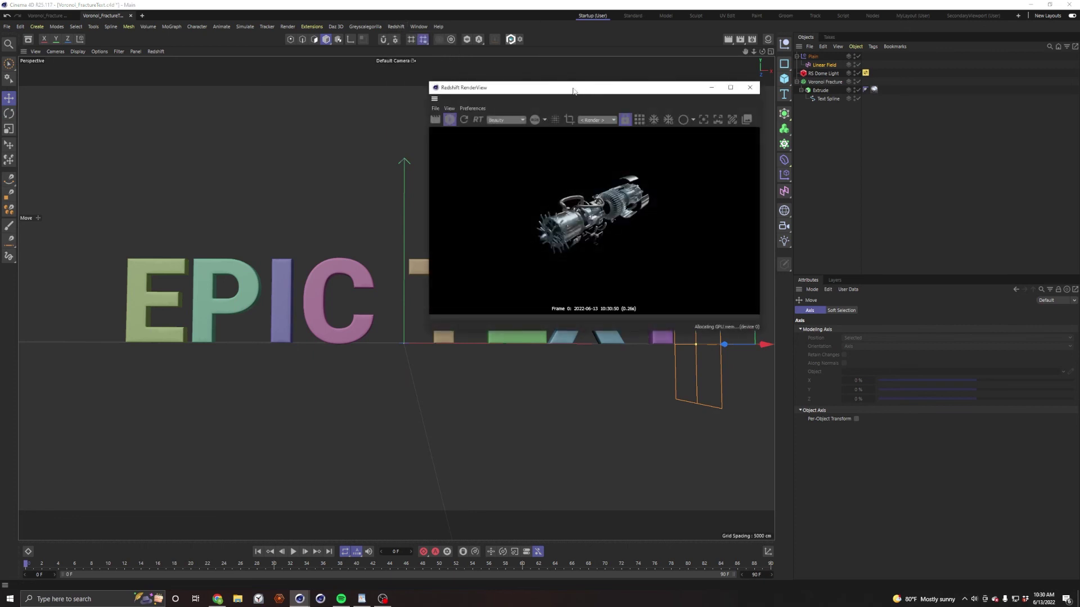
left_click_drag(574, 91, 904, 140)
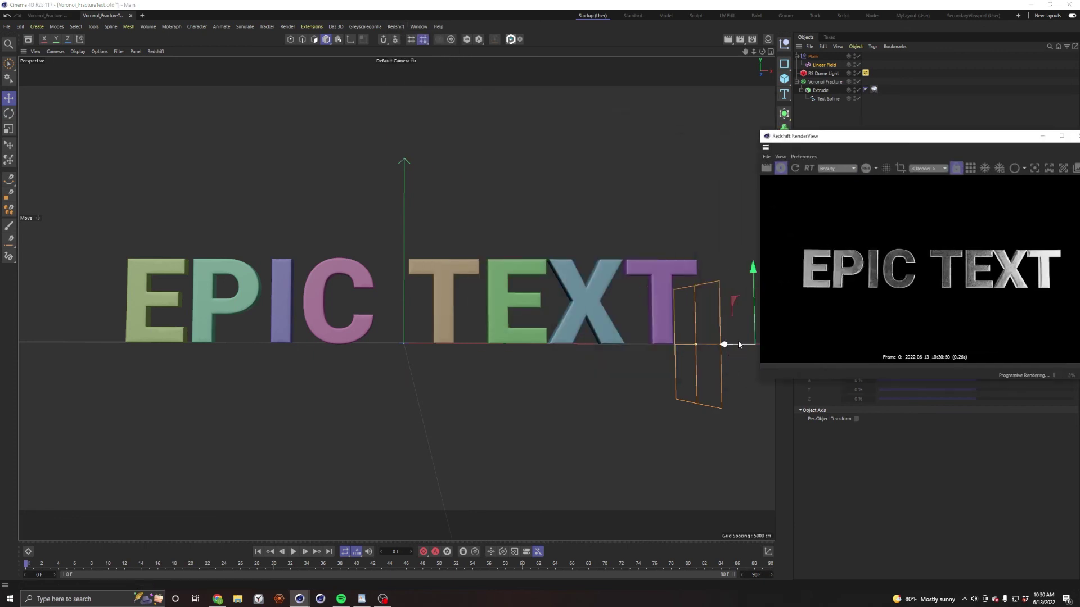
Step: Sweep the Linear Field across the letters until it sits past the text's right end
left_click_drag(739, 344, 785, 366)
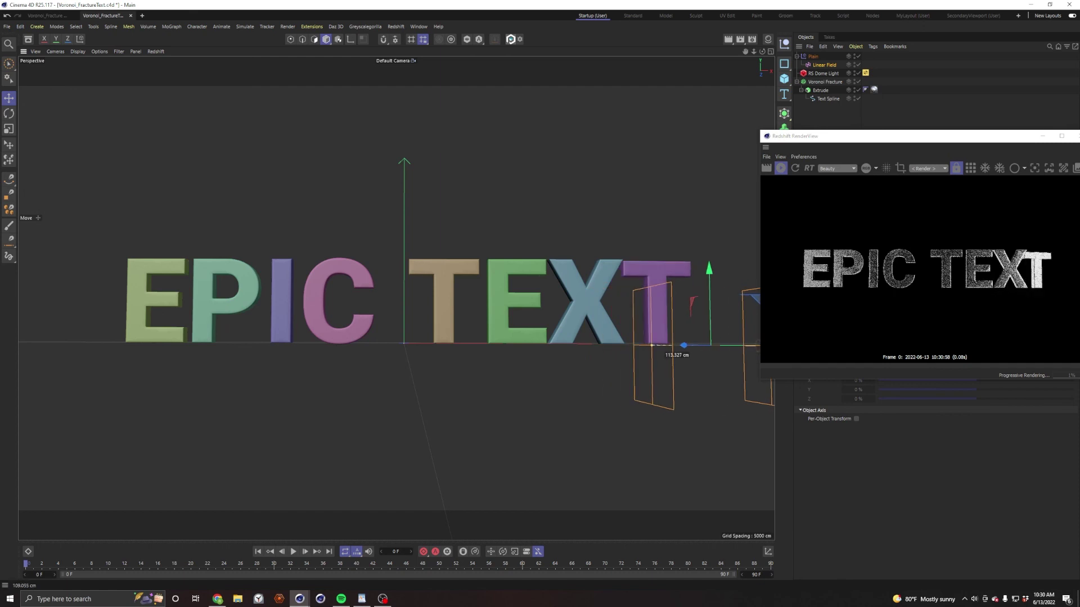
left_click_drag(678, 349, 559, 348)
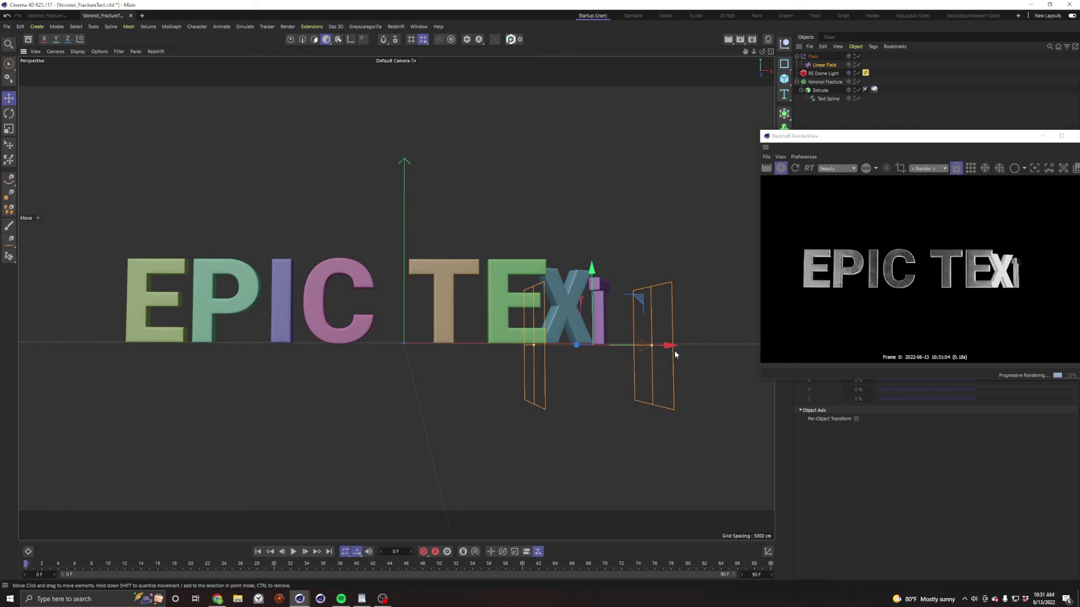
left_click_drag(672, 351, 738, 430)
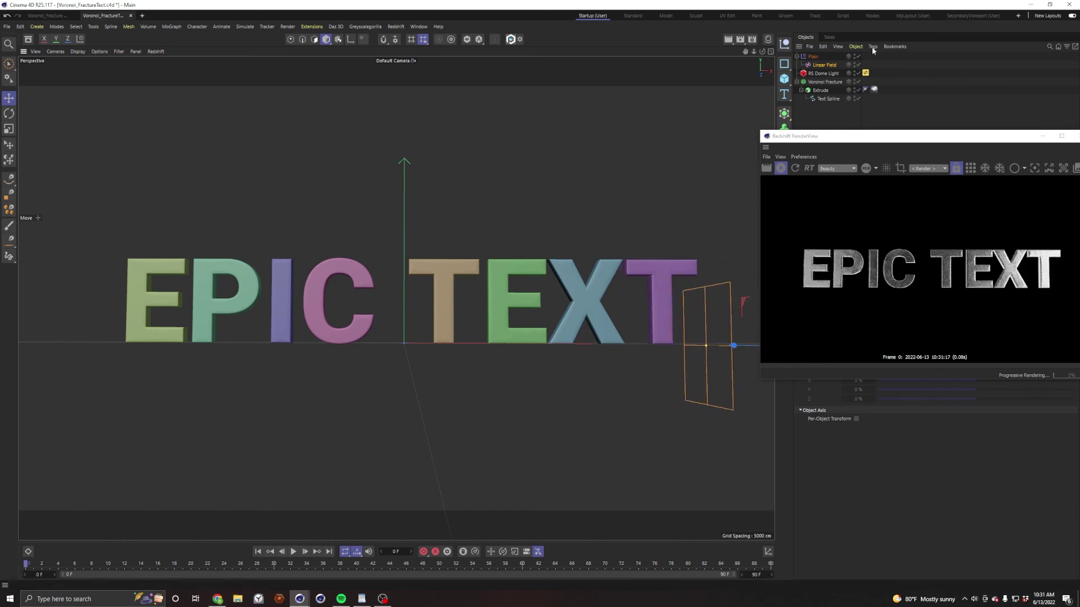